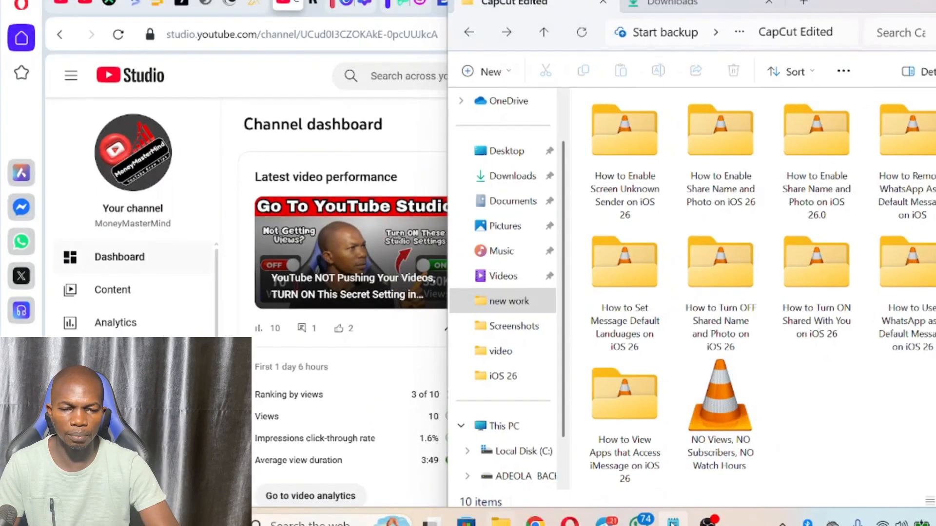
Rename the video file in CapCut Edited with the Notepad title, "NO Views, NO Subscribers, NO Watch Hours Turn THIS Off Now! Get More VIEWS"
{"action": "left_click", "coordinate": [673, 521]}
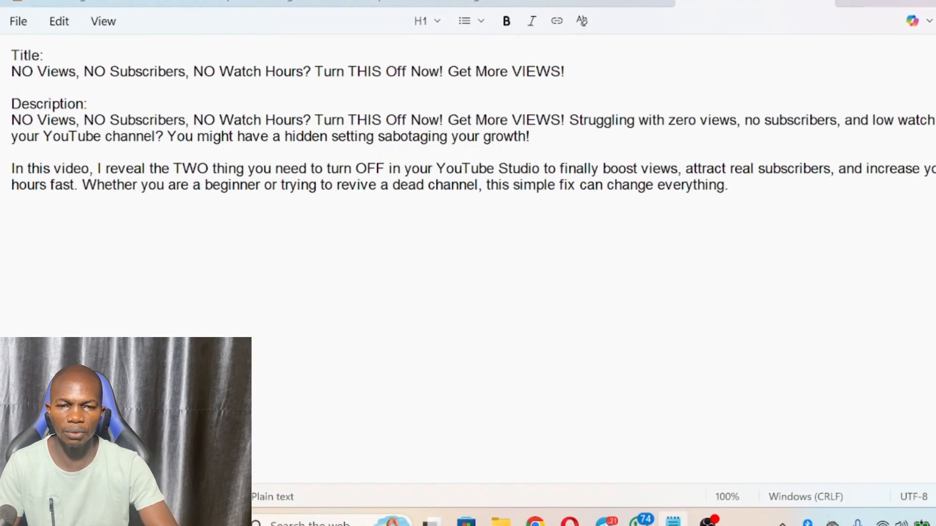
{"action": "left_click_drag", "start_coordinate": [11, 72], "coordinate": [565, 71]}
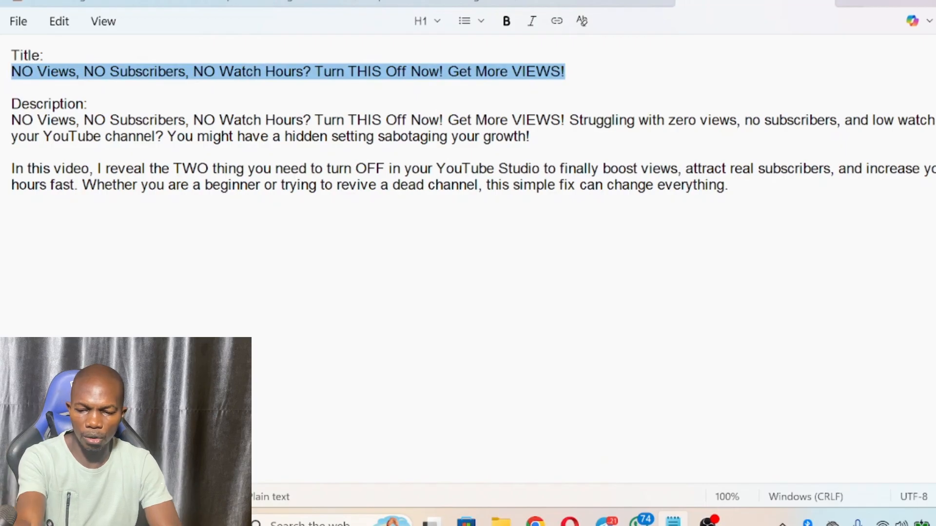
{"action": "left_click", "coordinate": [501, 520]}
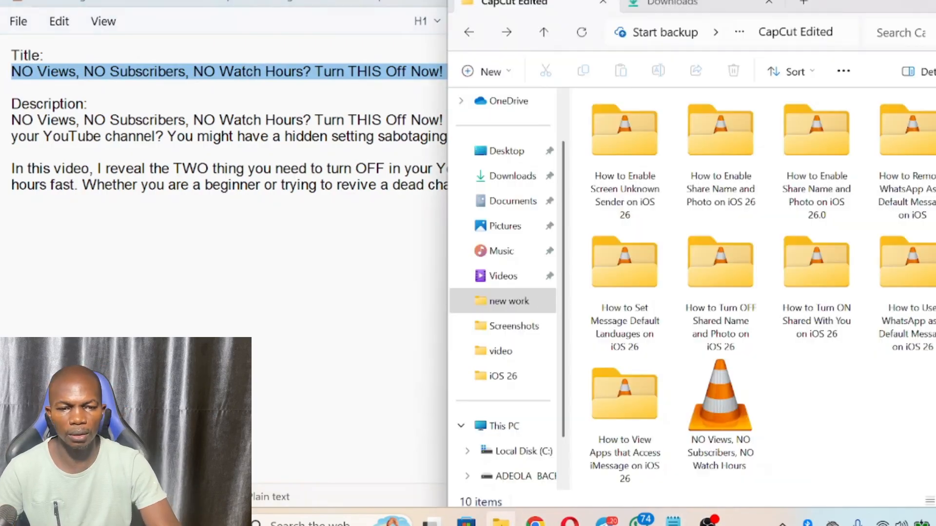
{"action": "right_click", "coordinate": [719, 414]}
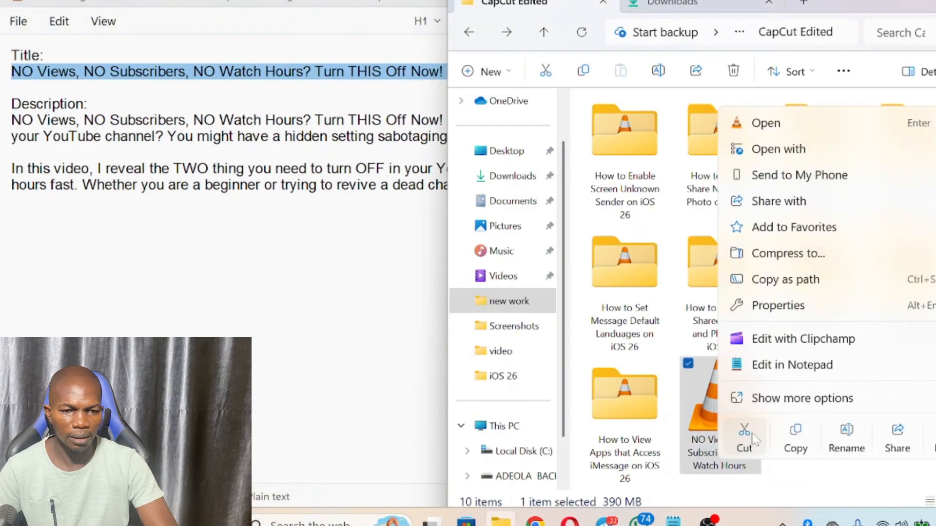
{"action": "left_click", "coordinate": [846, 439]}
{"action": "key", "text": "ctrl+v"}
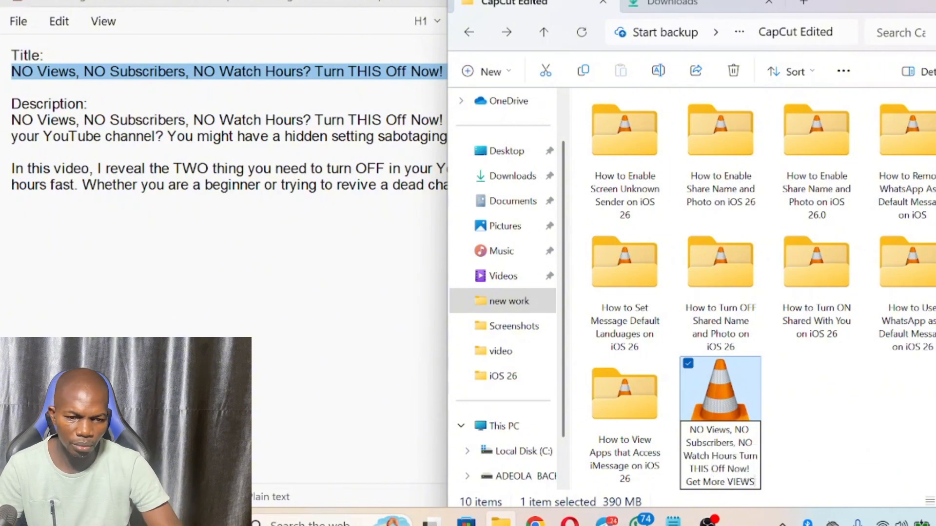
{"action": "left_click", "coordinate": [836, 420]}
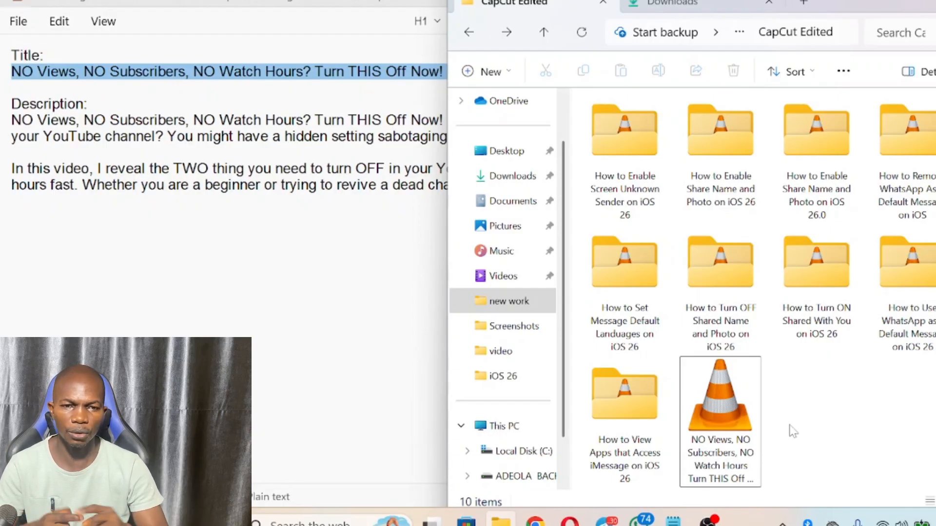
Examine the thumbnail image's file name and its available file options in the Downloads folder, then return to the Notepad notes
{"action": "left_click", "coordinate": [741, 4]}
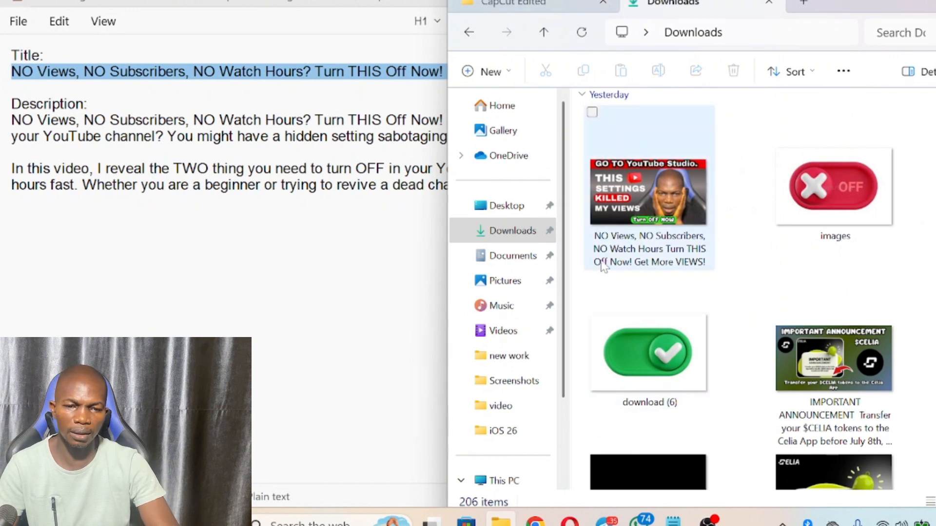
{"action": "mouse_move", "coordinate": [622, 253]}
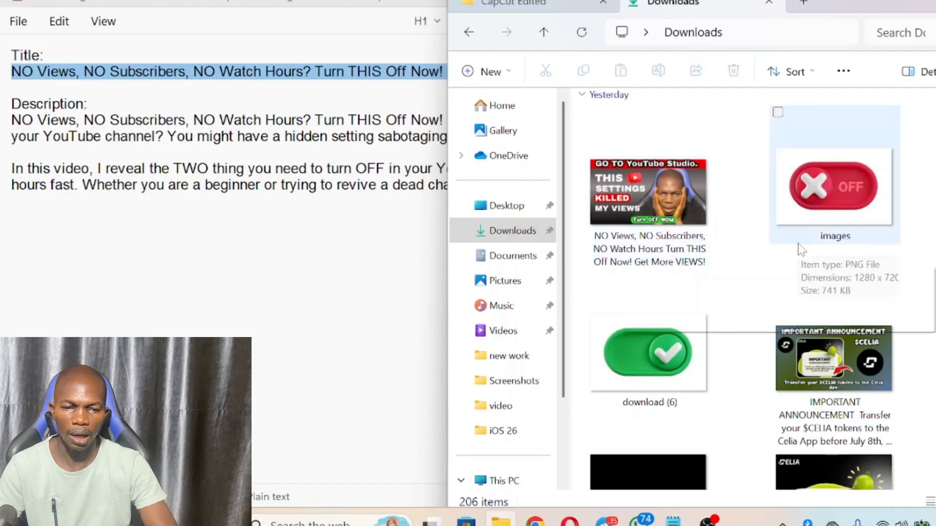
{"action": "left_click", "coordinate": [666, 265]}
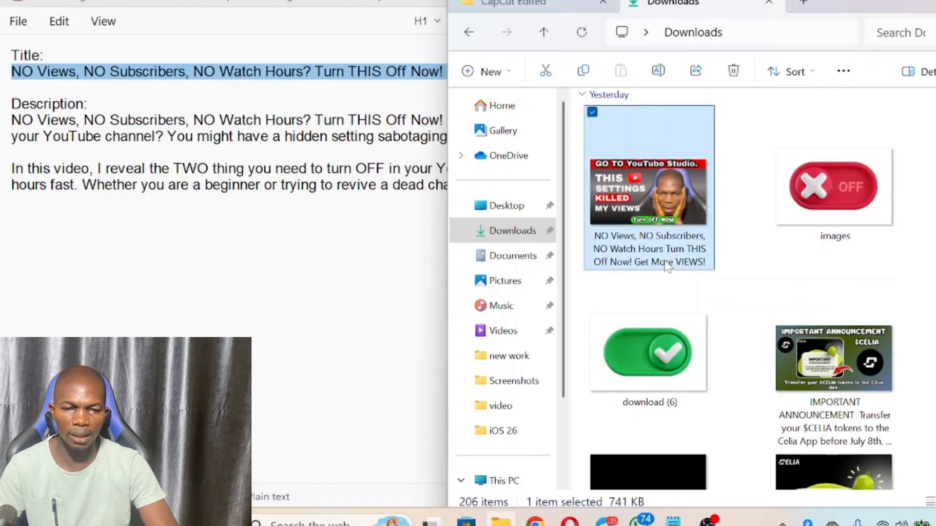
{"action": "right_click", "coordinate": [667, 265]}
{"action": "key", "text": "Escape"}
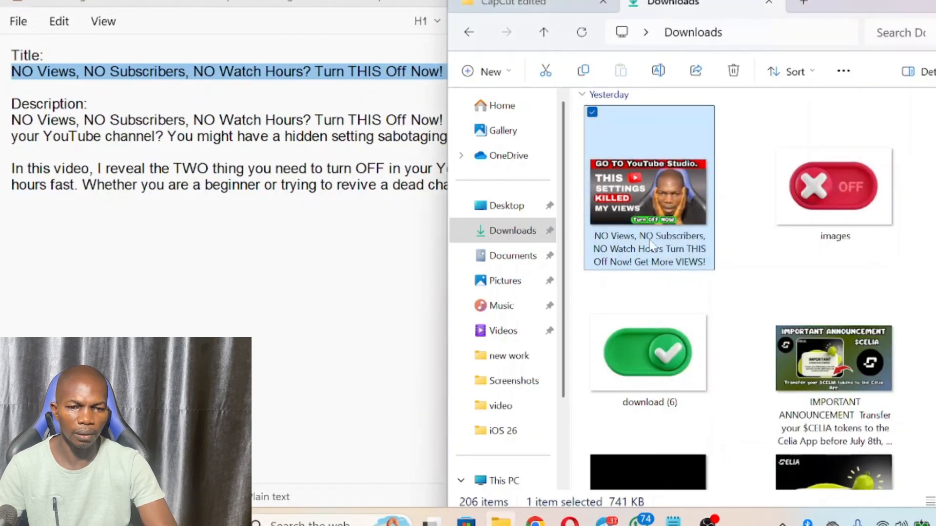
{"action": "right_click", "coordinate": [652, 242]}
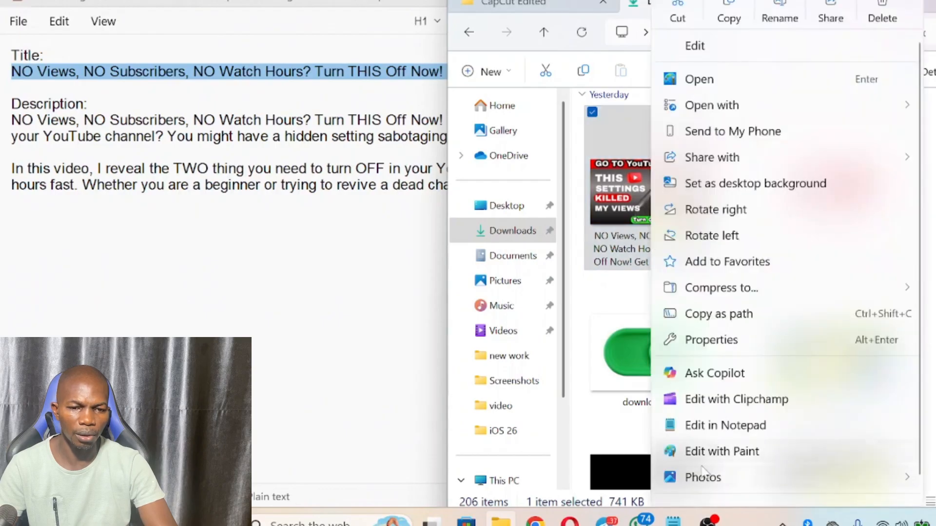
{"action": "scroll", "coordinate": [680, 340], "scroll_direction": "down", "scroll_amount": 1}
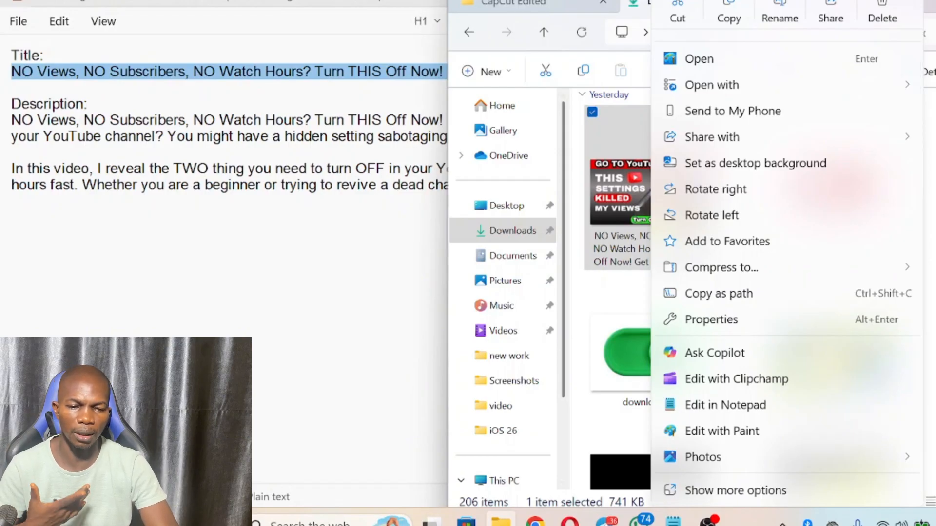
{"action": "left_click", "coordinate": [281, 185]}
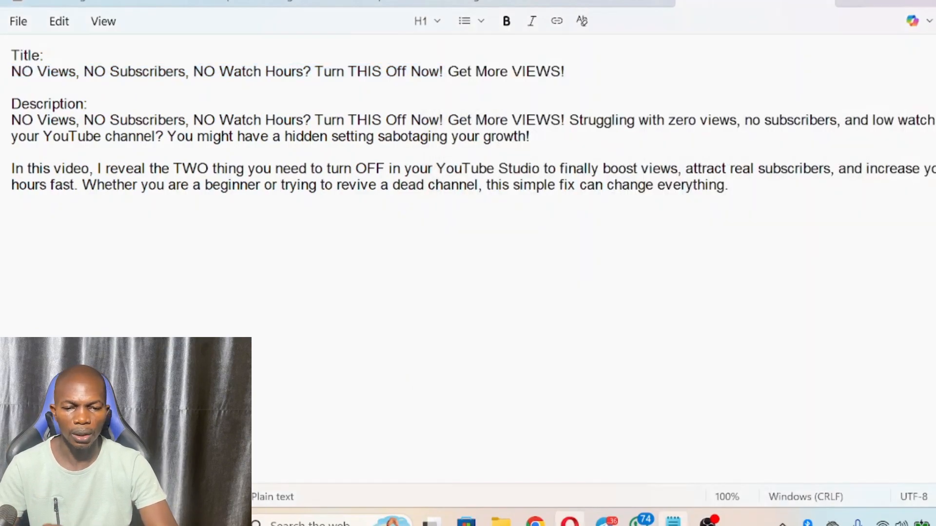
Switch to YouTube Studio in Opera, start a video upload, and bring up the full file picker
{"action": "left_click", "coordinate": [569, 522]}
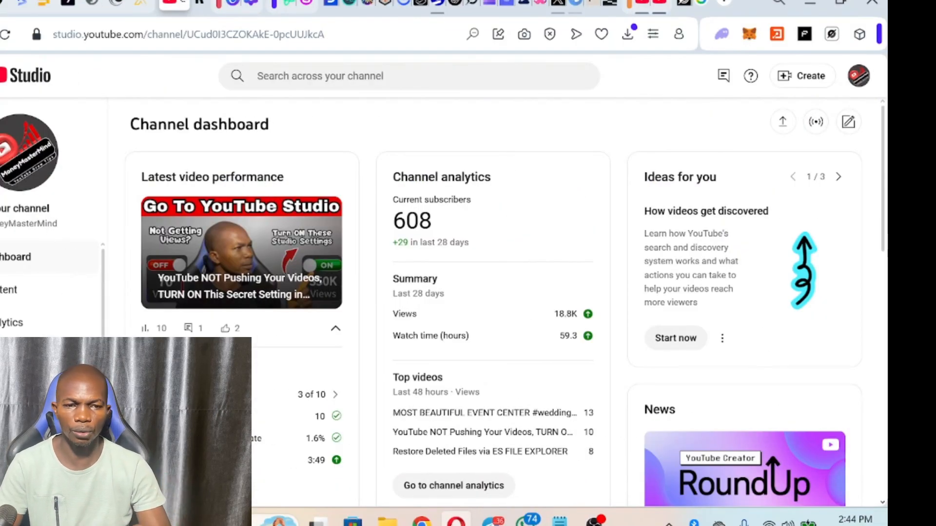
{"action": "left_click", "coordinate": [794, 82]}
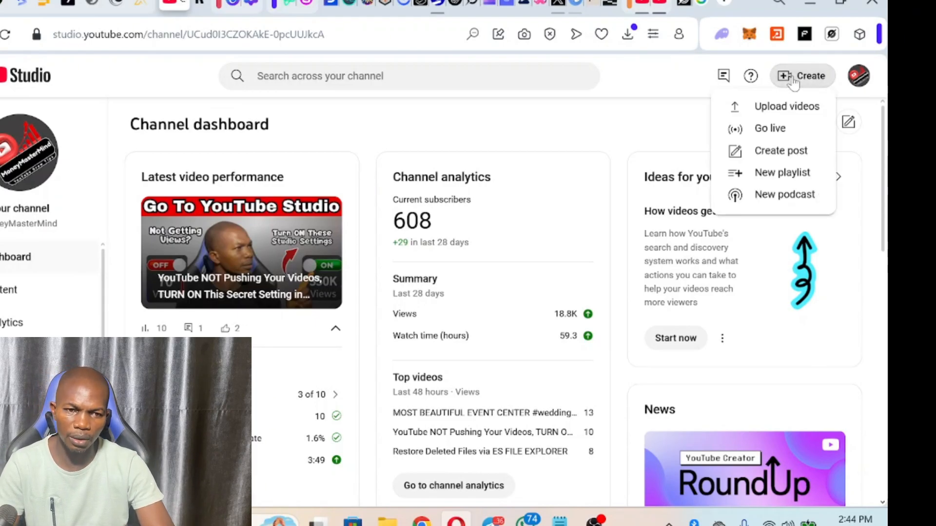
{"action": "left_click", "coordinate": [781, 114]}
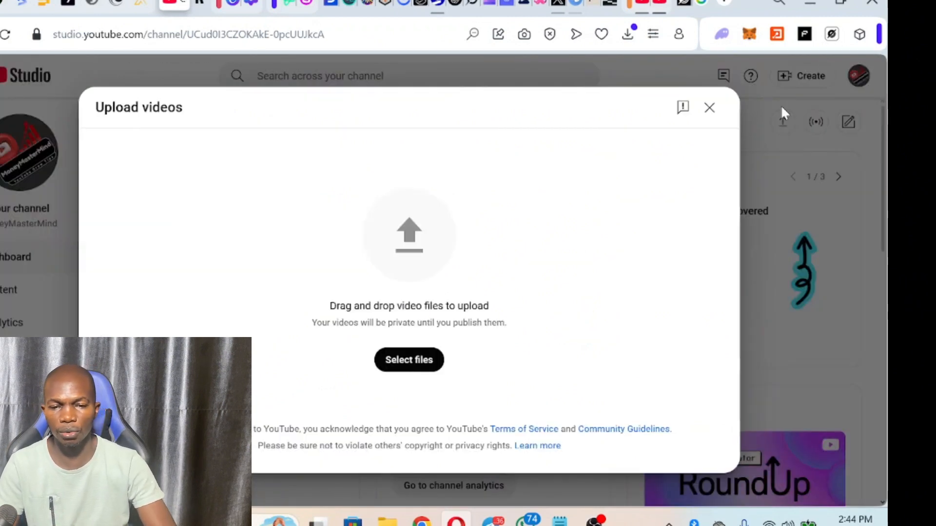
{"action": "left_click", "coordinate": [399, 365]}
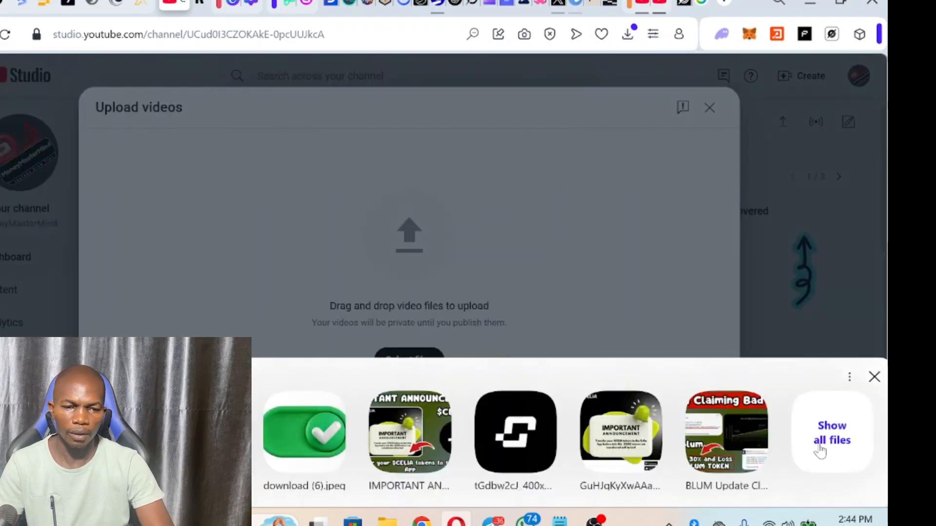
{"action": "left_click", "coordinate": [847, 443]}
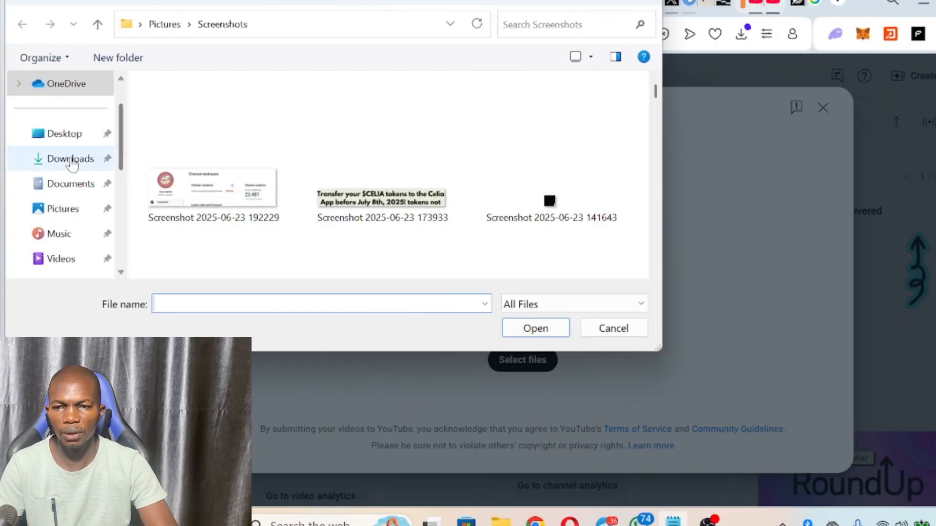
Upload the "NO Views, NO Subscribers, NO Watch Hours Turn THIS Off..." video from the Desktop folder Youtube > CapCut Edited
{"action": "left_click", "coordinate": [57, 139]}
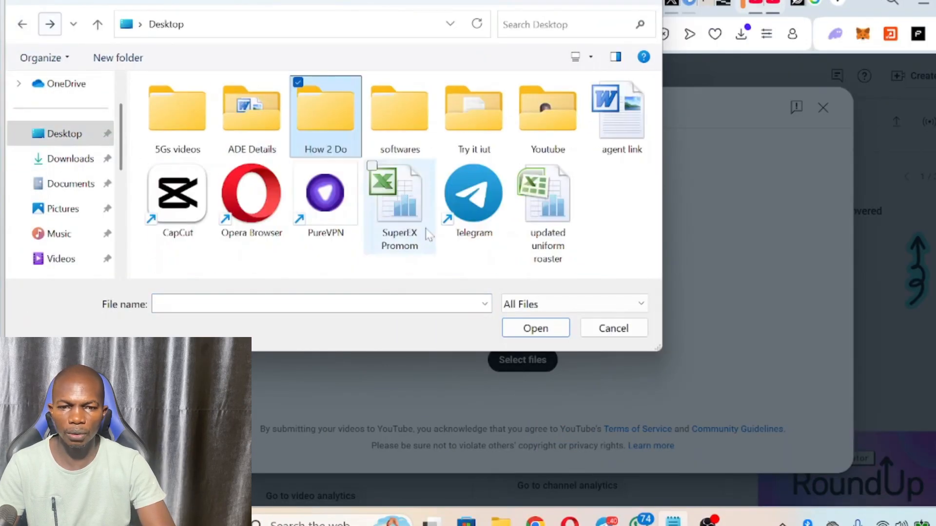
{"action": "left_click", "coordinate": [541, 142]}
{"action": "double_click", "coordinate": [541, 142]}
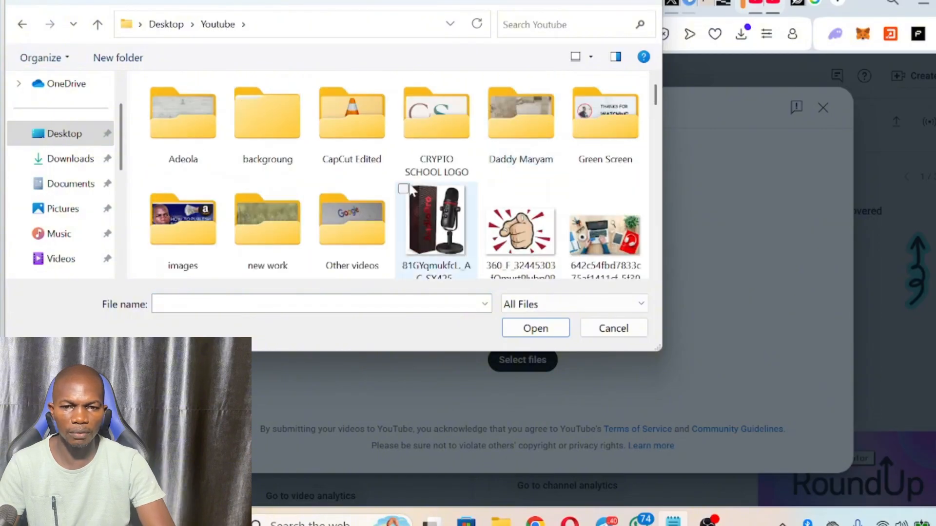
{"action": "double_click", "coordinate": [359, 145]}
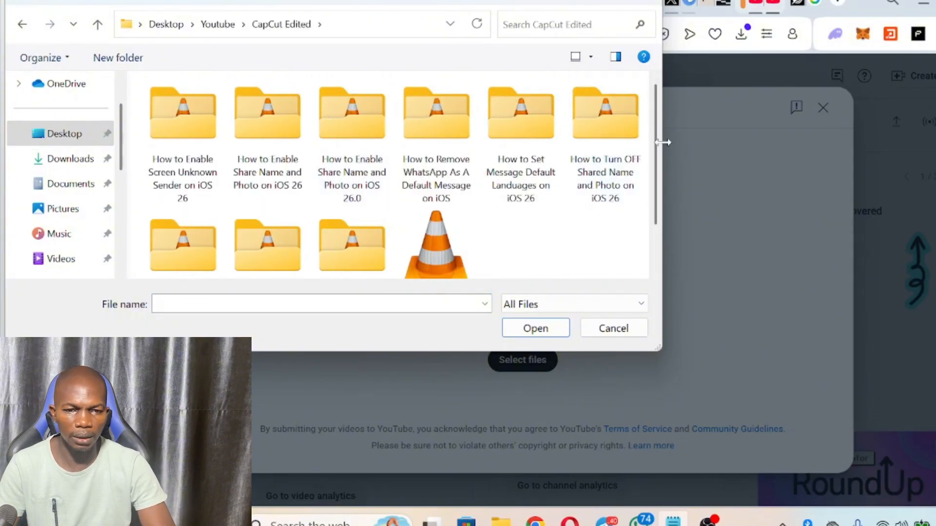
{"action": "left_click_drag", "start_coordinate": [656, 146], "coordinate": [671, 220]}
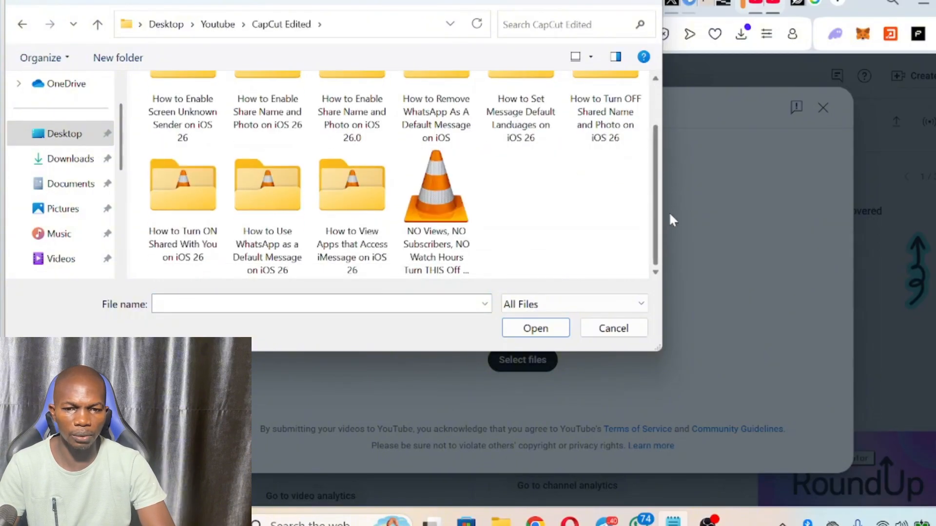
{"action": "left_click", "coordinate": [444, 222]}
{"action": "left_click", "coordinate": [534, 328]}
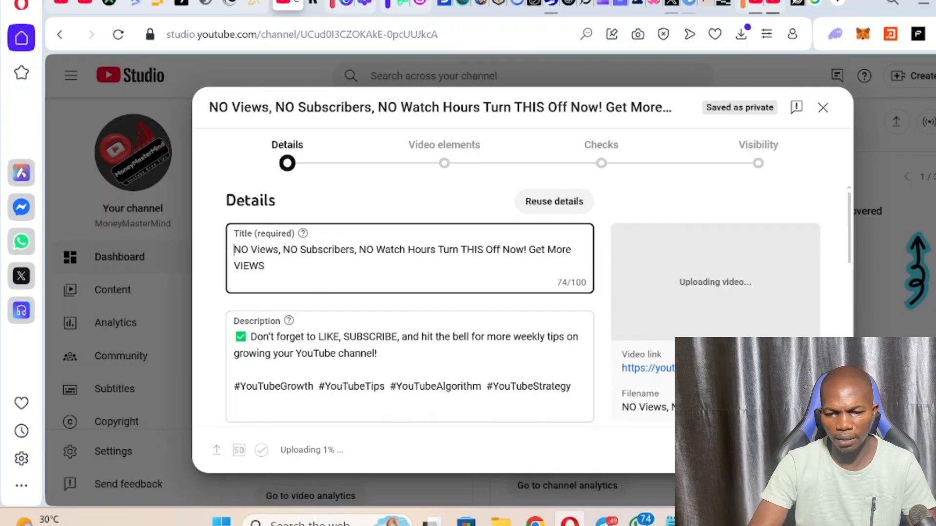
Replace the upload's title with the Notepad title "NO Views, NO Subscribers, NO Watch Hours? Turn THIS Off Now! Get More VIEWS!" and append #seo
{"action": "left_click", "coordinate": [668, 521]}
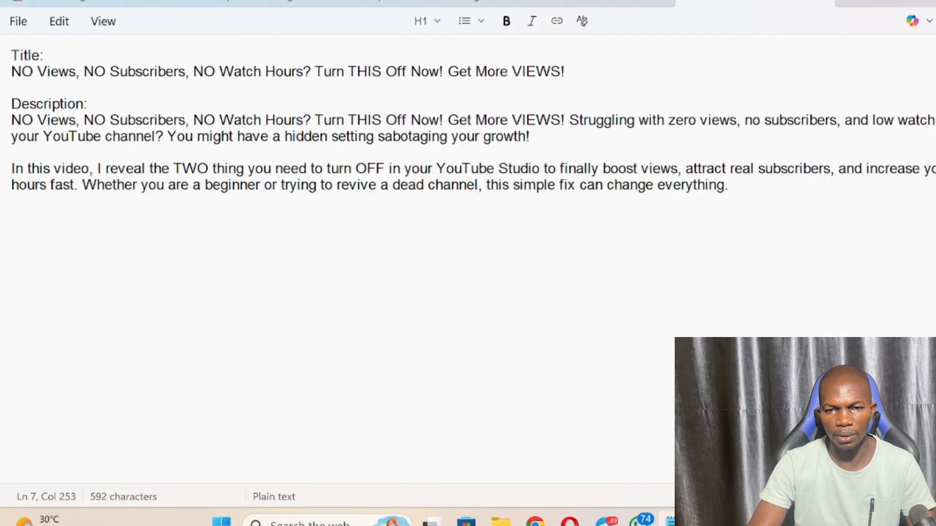
{"action": "left_click_drag", "start_coordinate": [386, 72], "coordinate": [13, 74]}
{"action": "key", "text": "ctrl+c"}
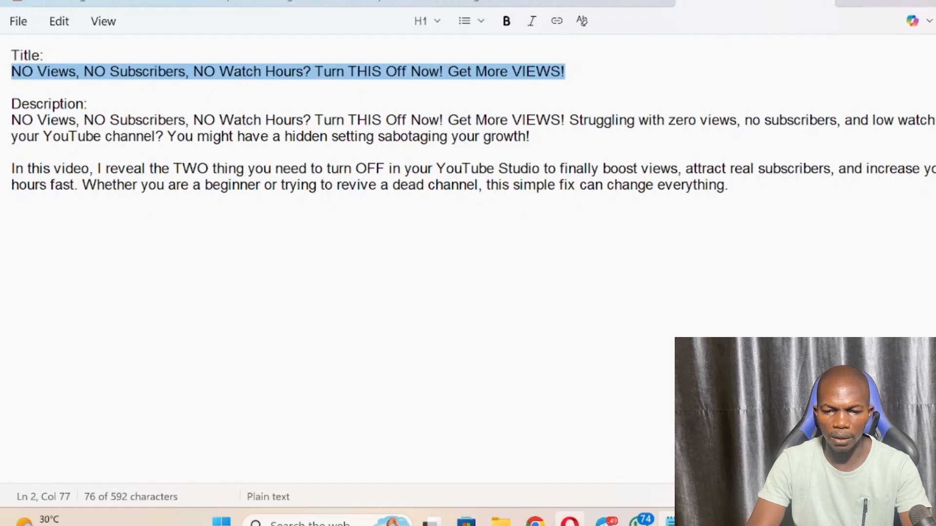
{"action": "left_click", "coordinate": [569, 521]}
{"action": "left_click", "coordinate": [234, 250]}
{"action": "key", "text": "ctrl+a"}
{"action": "key", "text": "ctrl+v"}
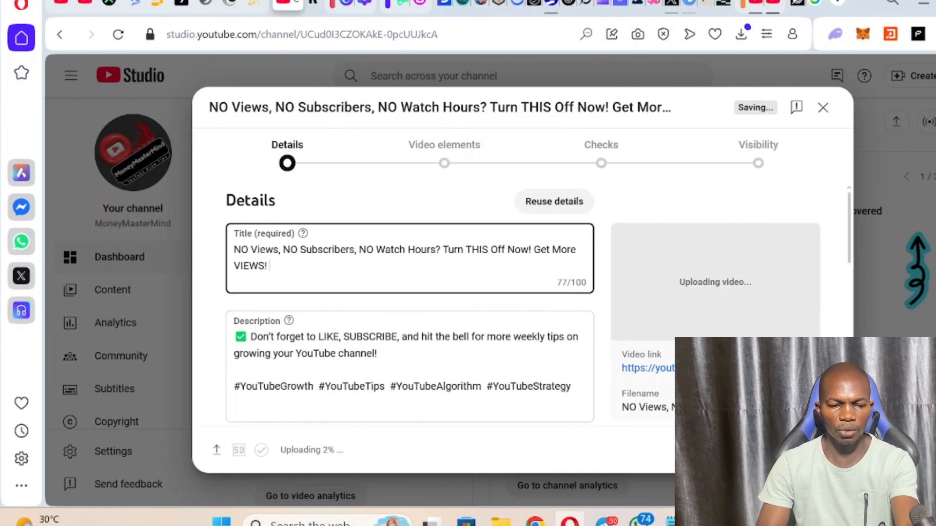
{"action": "type", "text": "#seo"}
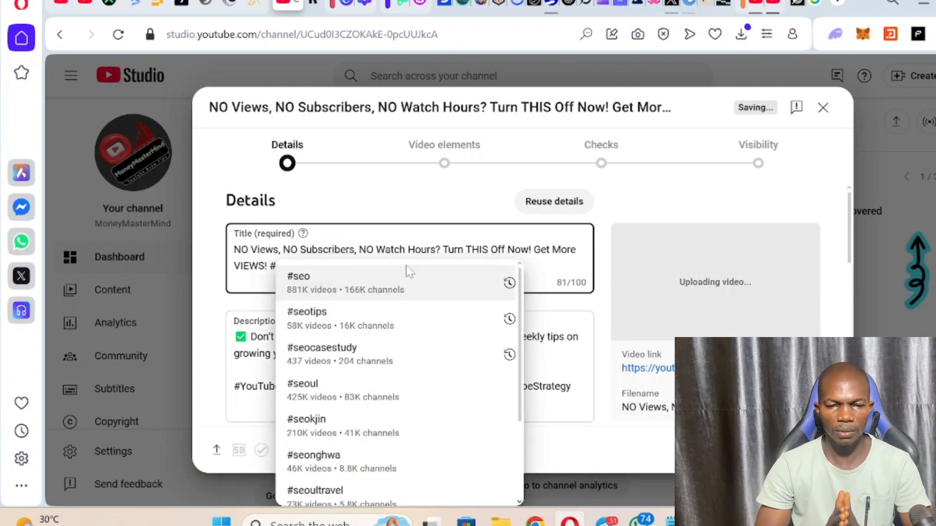
{"action": "left_click", "coordinate": [328, 289]}
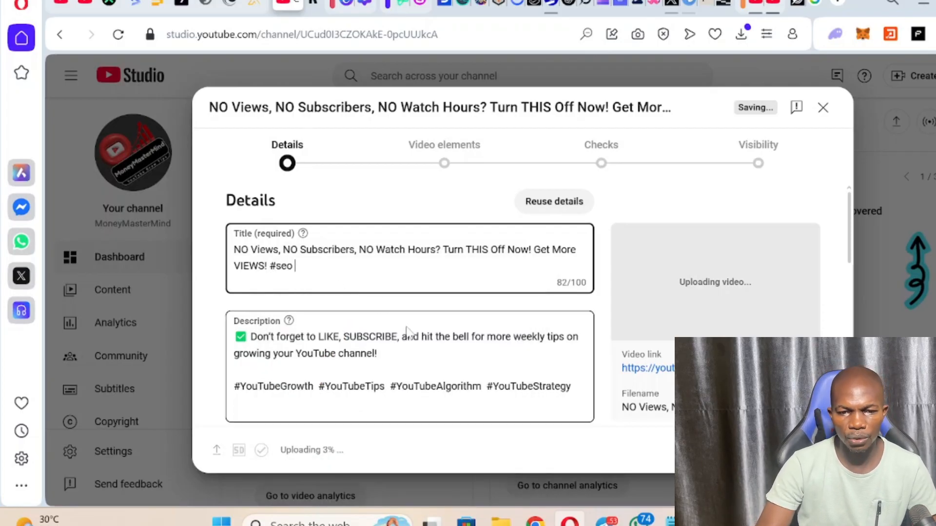
Switch to the Notepad notes and copy both paragraphs of text under the Description heading
{"action": "scroll", "coordinate": [438, 329], "scroll_direction": "down", "scroll_amount": 1}
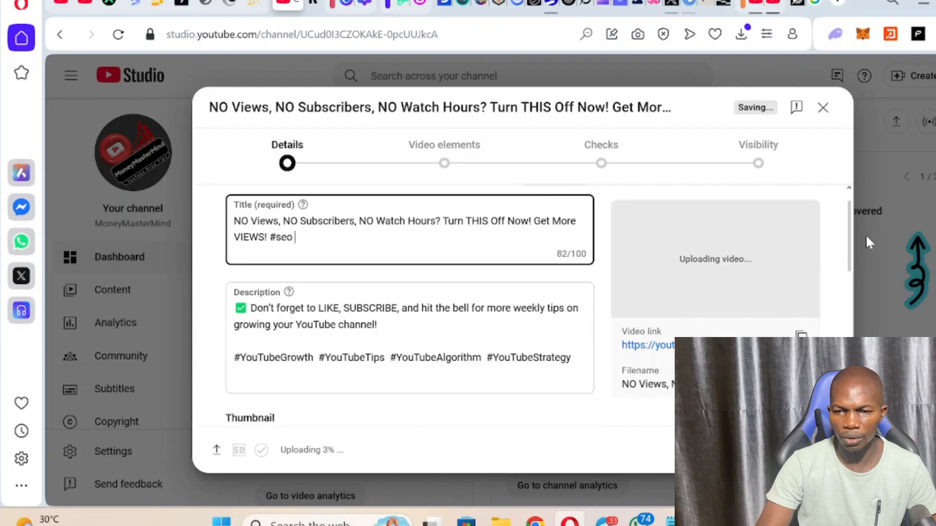
{"action": "scroll", "coordinate": [855, 272], "scroll_direction": "down", "scroll_amount": 3}
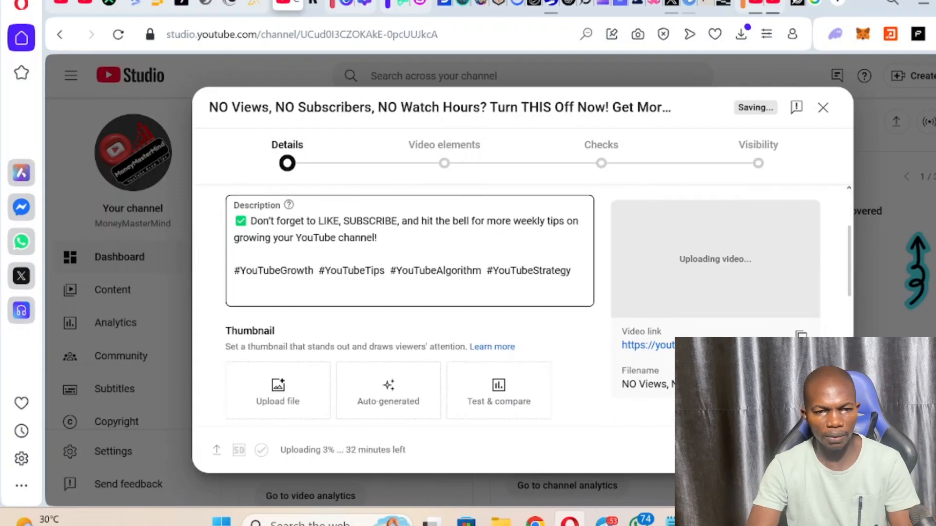
{"action": "scroll", "coordinate": [855, 272], "scroll_direction": "up", "scroll_amount": 2}
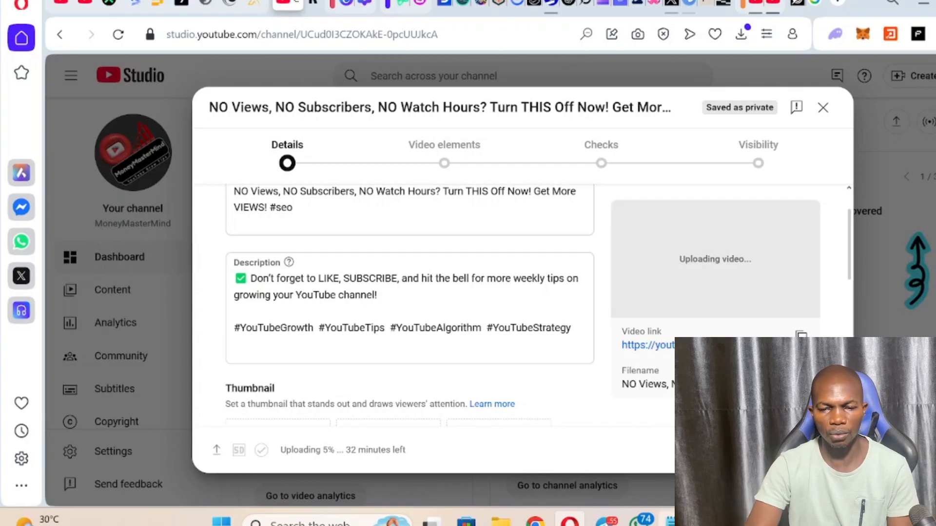
{"action": "left_click", "coordinate": [674, 522]}
{"action": "left_click_drag", "start_coordinate": [11, 120], "coordinate": [728, 185]}
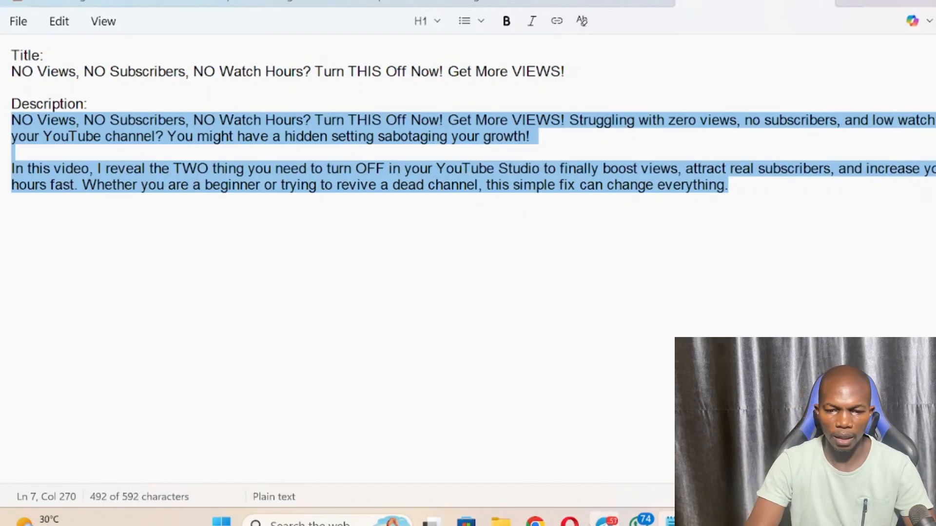
Insert the copied two-paragraph text at the start of the YouTube video description, with blank lines before the existing LIKE and SUBSCRIBE reminder
{"action": "left_click", "coordinate": [569, 522]}
{"action": "left_click", "coordinate": [234, 279]}
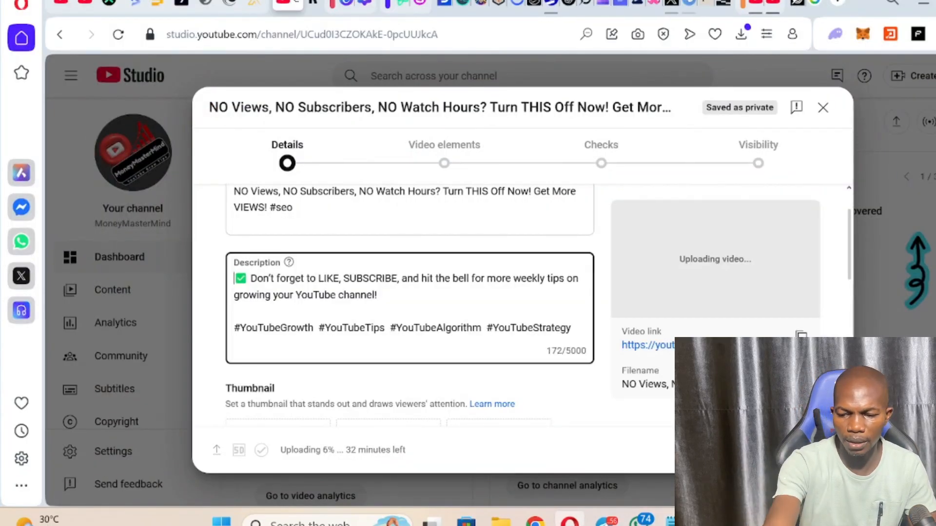
{"action": "key", "text": "Return"}
{"action": "key", "text": "Return"}
{"action": "key", "text": "Return"}
{"action": "key", "text": "Up"}
{"action": "key", "text": "Up"}
{"action": "key", "text": "Up"}
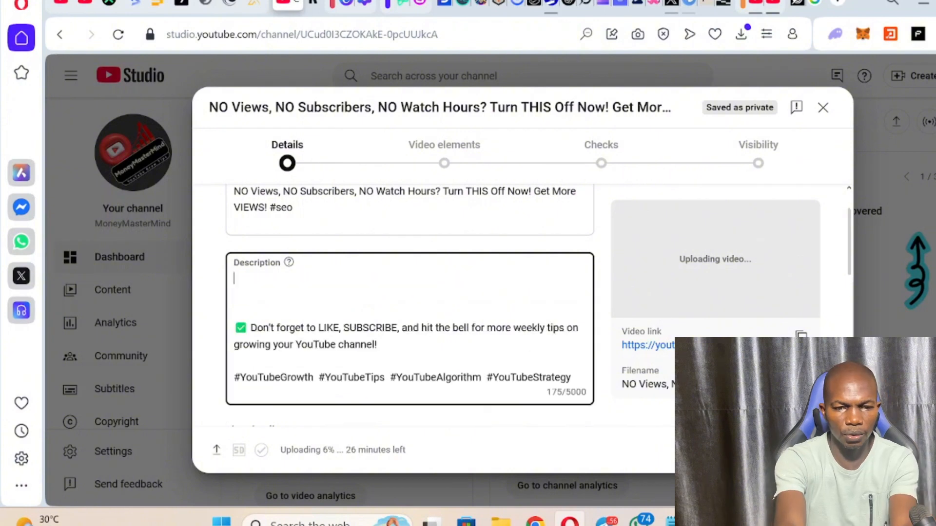
{"action": "type", "text": "NO Views, NO Subscribers, NO Watch Hours? Turn THIS Off Now! Get More VIEWS! Struggling with zero views, no subscribers, and low watch time on your YouTube channel? You might have a hidden setting sabotaging your growth!  In this video, I reveal the TWO thing you need to turn OFF in your YouTube Studio to finally boost views, attract real subscribers, and increase your watch hours fast. Whether you are a beginner or trying to revive a dead channel, this simple fix can change everything."}
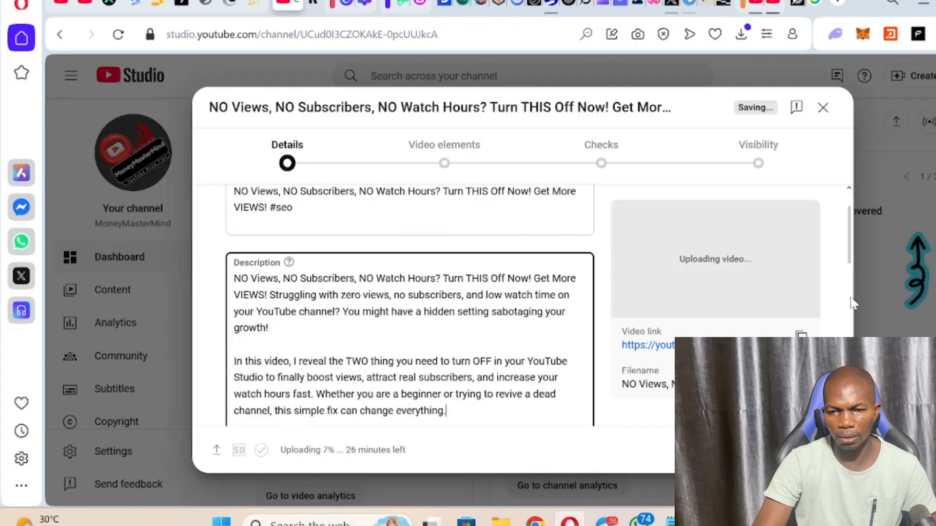
Upload the "NO Views, NO Subscribers, NO Watch Hours Turn THIS Off Now!" PNG from the Downloads folder as the video's custom thumbnail
{"action": "left_click_drag", "start_coordinate": [851, 256], "coordinate": [851, 312]}
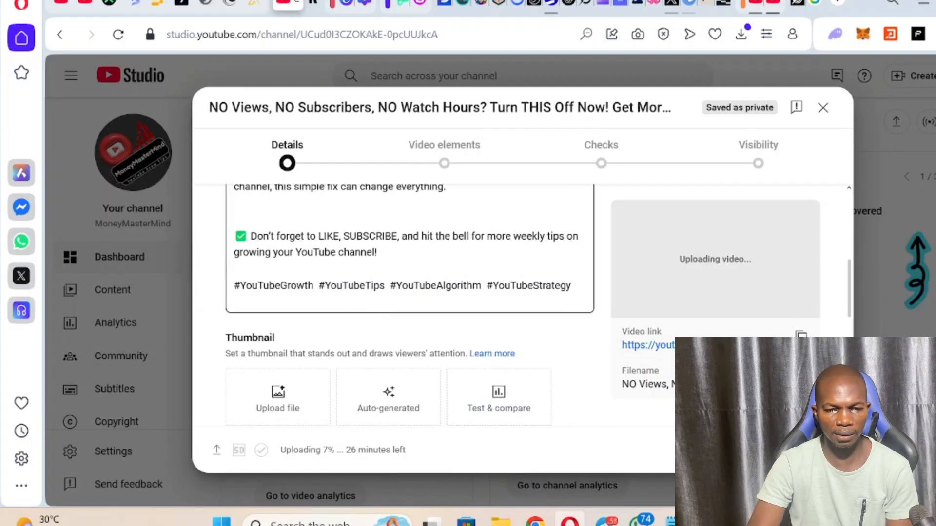
{"action": "scroll", "coordinate": [409, 293], "scroll_direction": "up", "scroll_amount": 5}
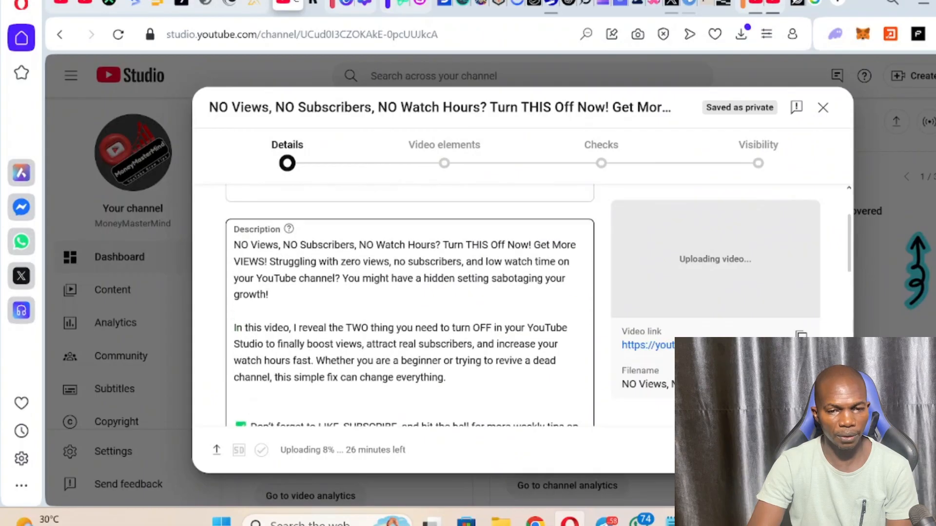
{"action": "scroll", "coordinate": [405, 301], "scroll_direction": "up", "scroll_amount": 2}
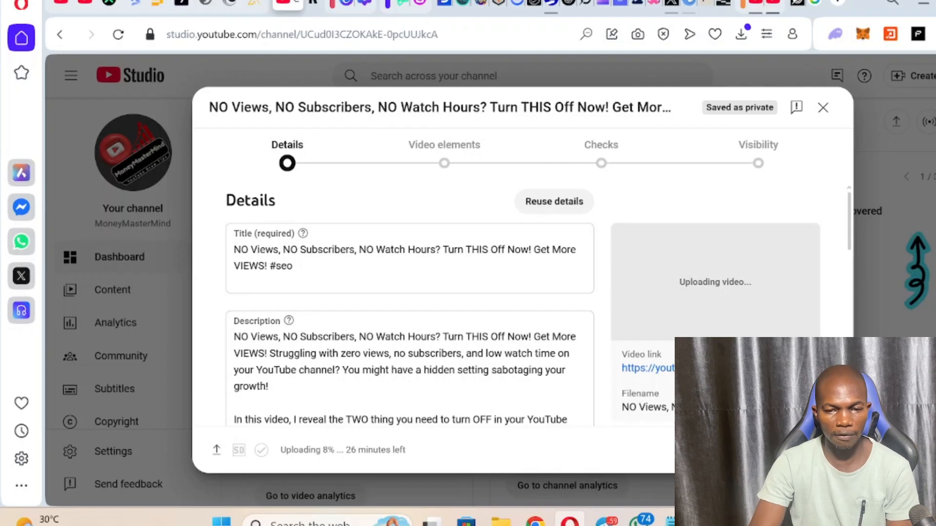
{"action": "scroll", "coordinate": [319, 312], "scroll_direction": "down", "scroll_amount": 3}
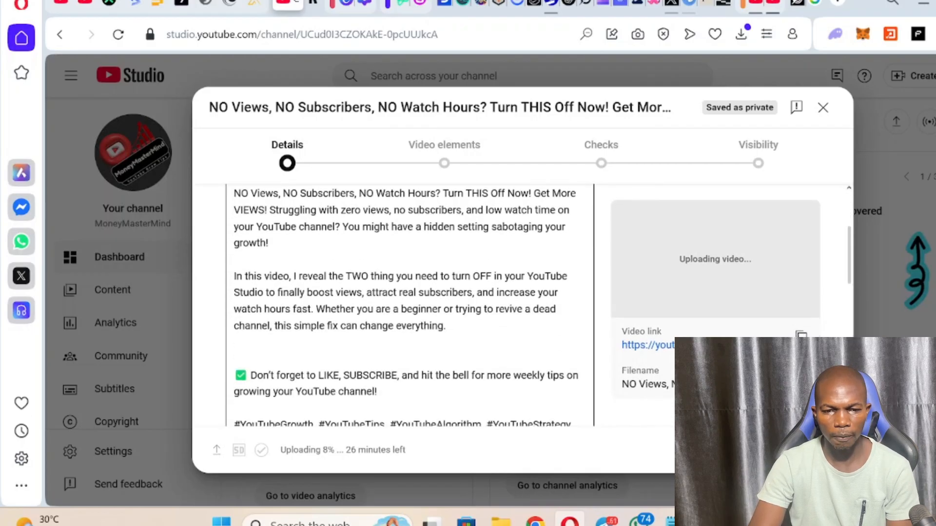
{"action": "scroll", "coordinate": [409, 305], "scroll_direction": "down", "scroll_amount": 3}
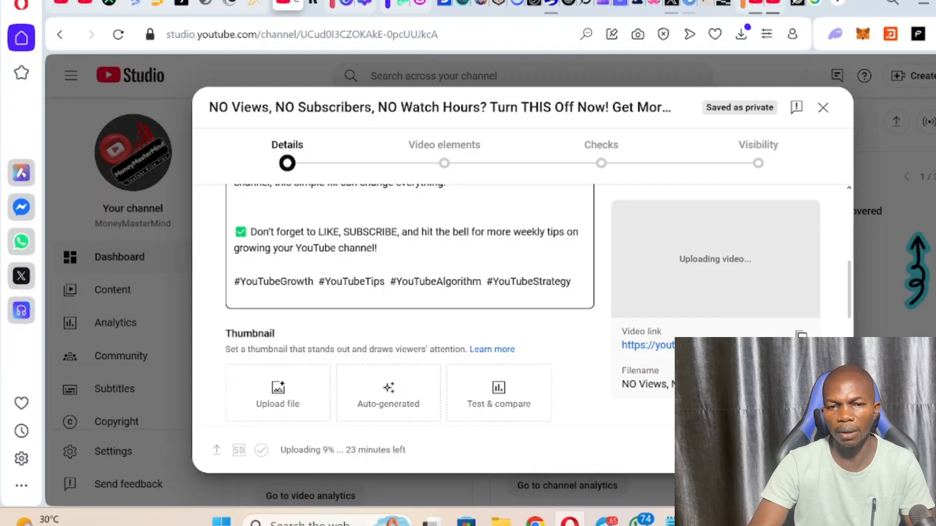
{"action": "scroll", "coordinate": [847, 320], "scroll_direction": "down", "scroll_amount": 2}
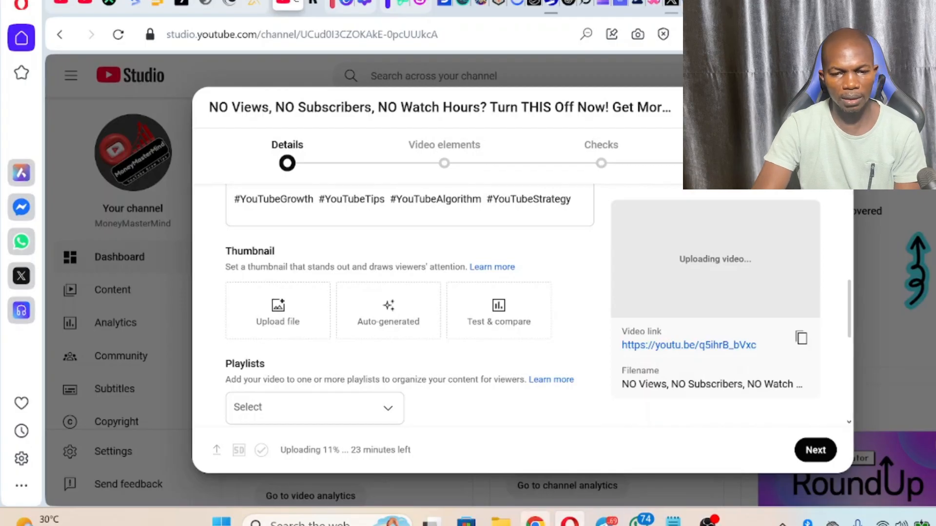
{"action": "mouse_move", "coordinate": [536, 521]}
{"action": "left_click", "coordinate": [501, 522]}
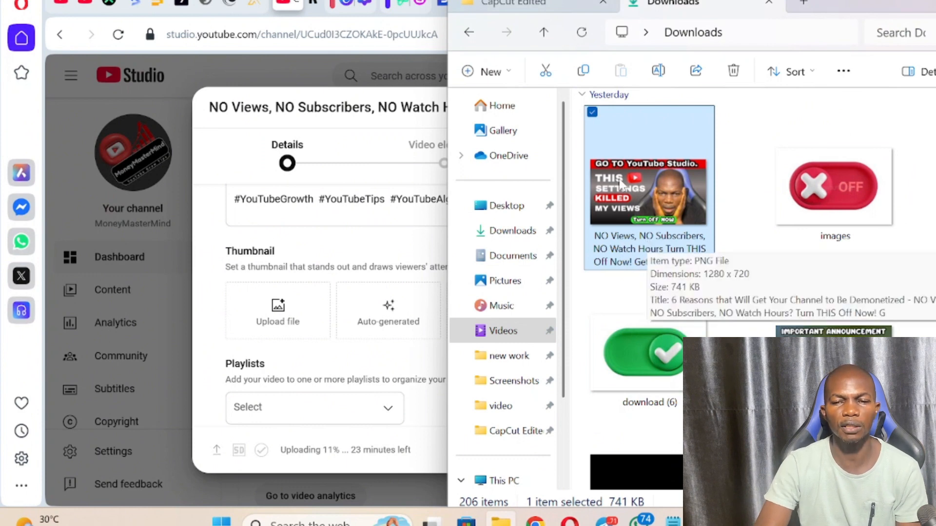
{"action": "left_click_drag", "start_coordinate": [628, 188], "coordinate": [267, 307]}
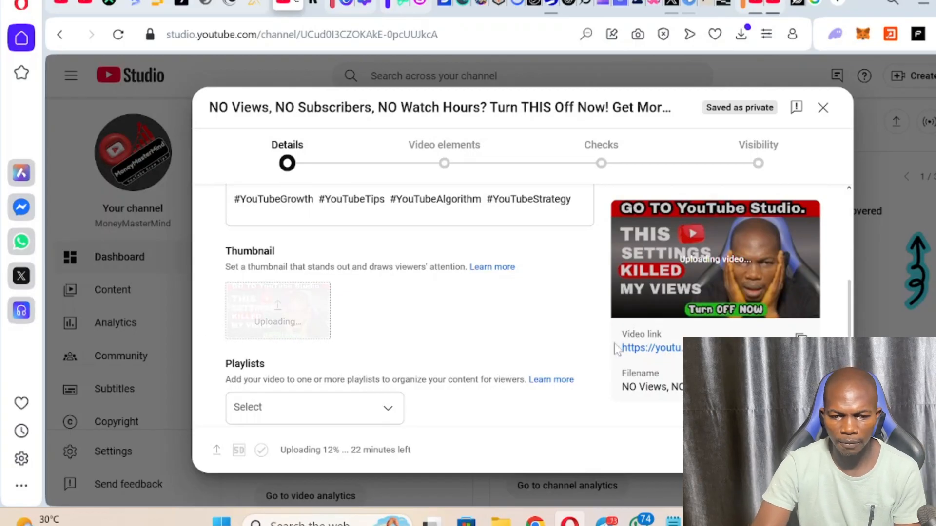
Add the video to the YouTube Guide playlist
{"action": "left_click_drag", "start_coordinate": [854, 298], "coordinate": [855, 322]}
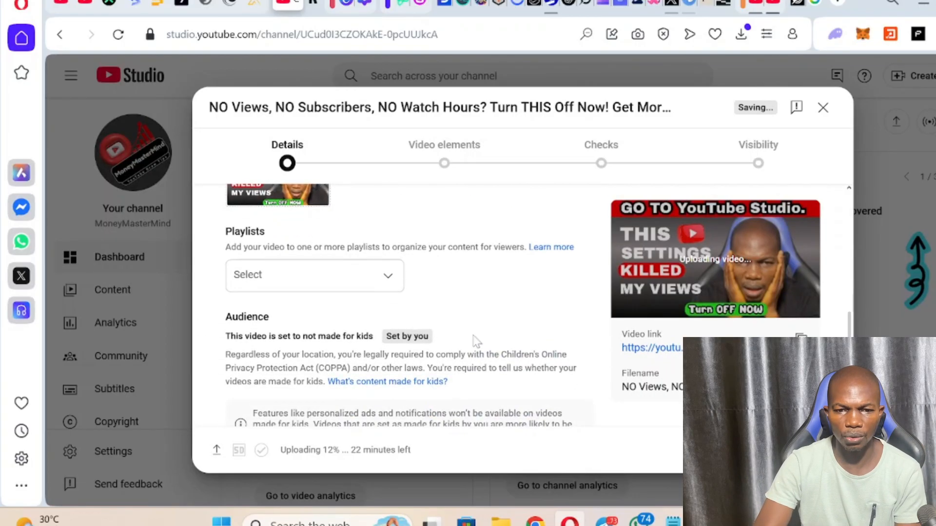
{"action": "left_click", "coordinate": [388, 277]}
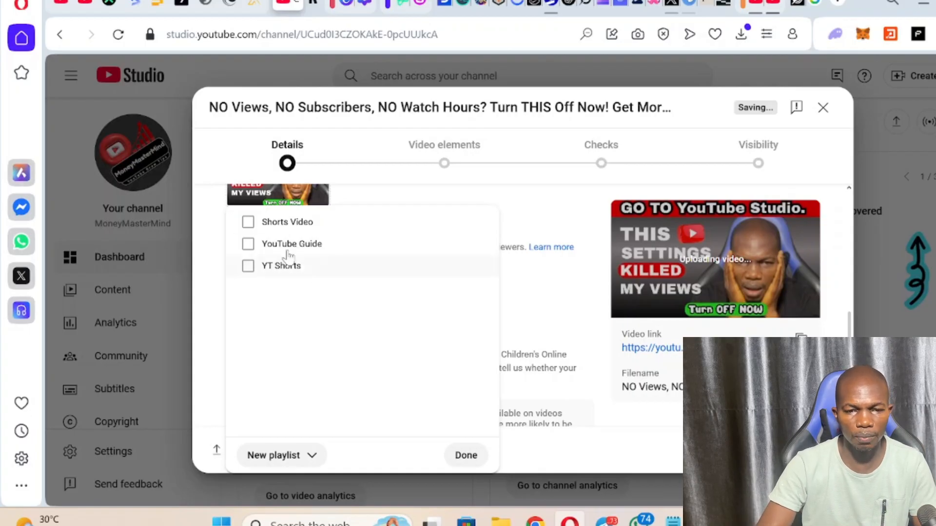
{"action": "left_click", "coordinate": [253, 246]}
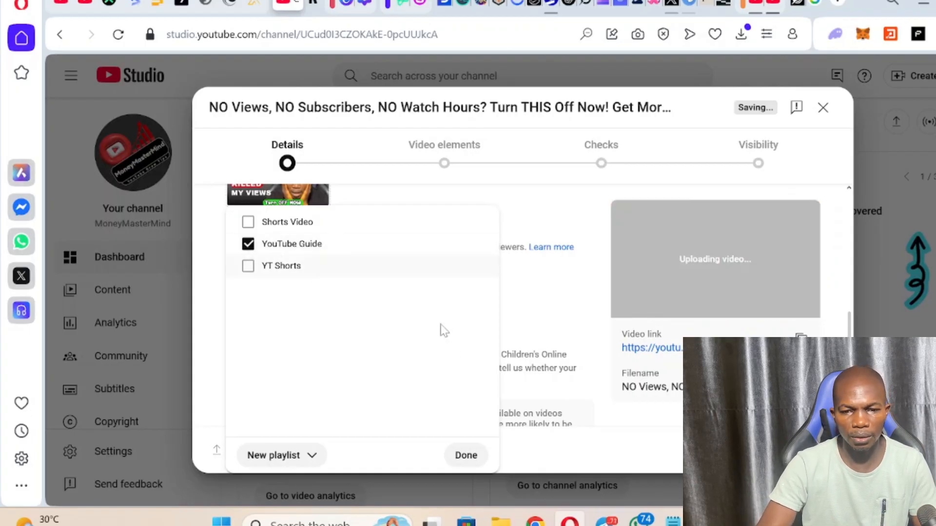
{"action": "left_click", "coordinate": [464, 461]}
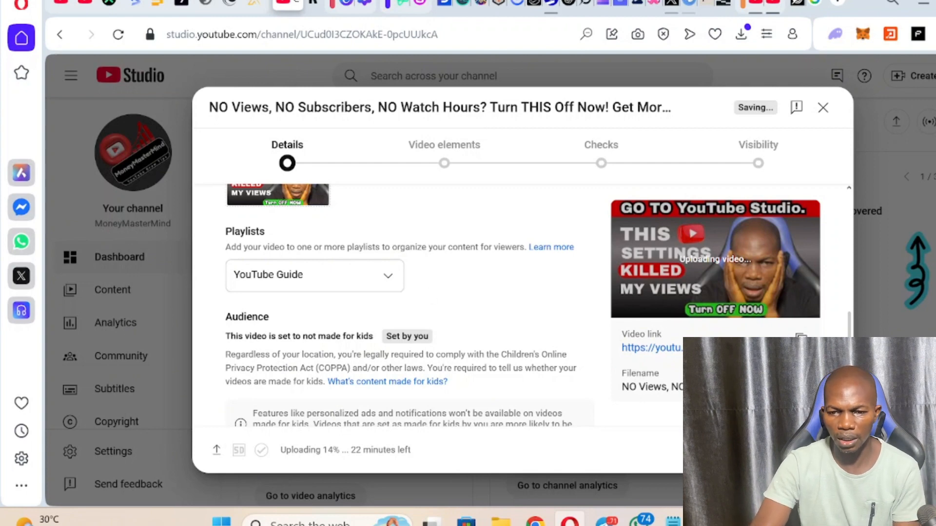
Reveal the additional detail settings and answer No to the Altered content question
{"action": "scroll", "coordinate": [409, 302], "scroll_direction": "down", "scroll_amount": 4}
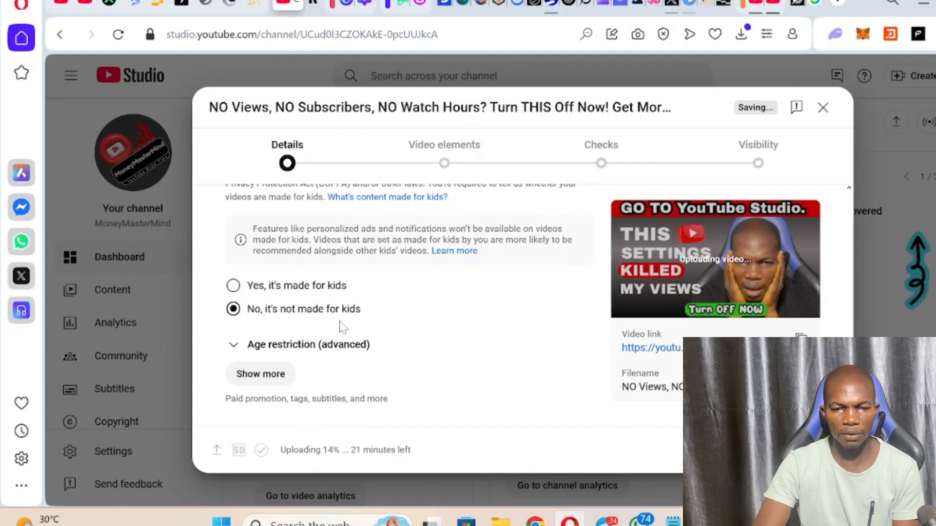
{"action": "scroll", "coordinate": [499, 356], "scroll_direction": "up", "scroll_amount": 1}
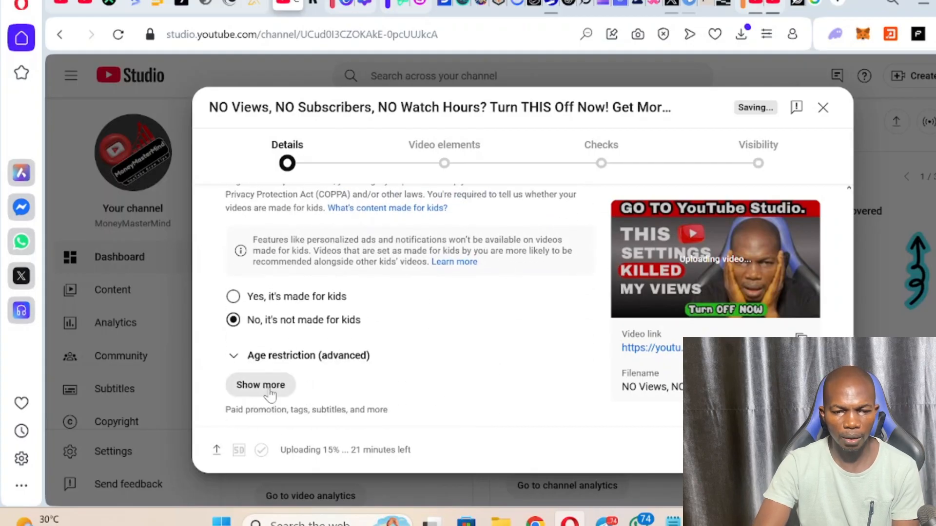
{"action": "left_click", "coordinate": [263, 385]}
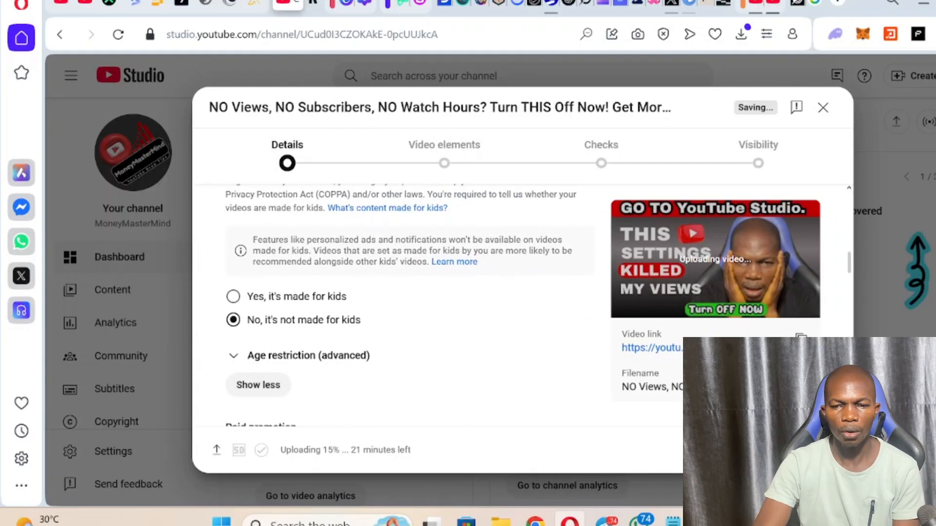
{"action": "left_click_drag", "start_coordinate": [849, 261], "coordinate": [850, 291]}
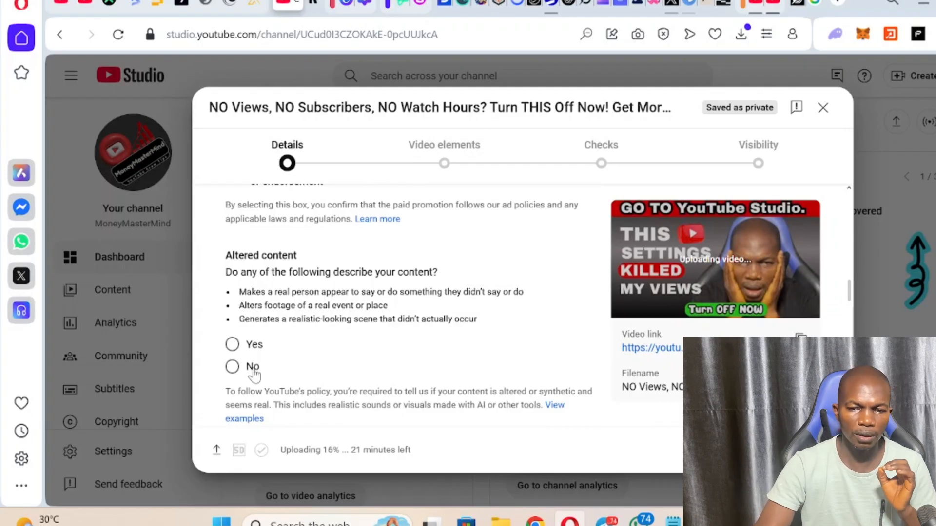
{"action": "left_click", "coordinate": [254, 375]}
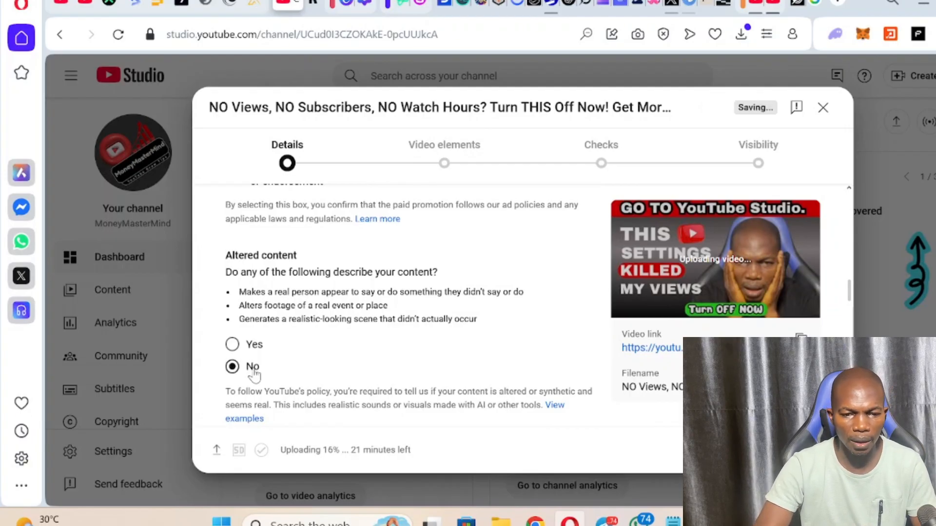
Add the tags YouTubeForBeginners, StartAYouTubeChannel, NewYouTuberGuide and moneymastermind03 to the video
{"action": "left_click_drag", "start_coordinate": [850, 298], "coordinate": [853, 347]}
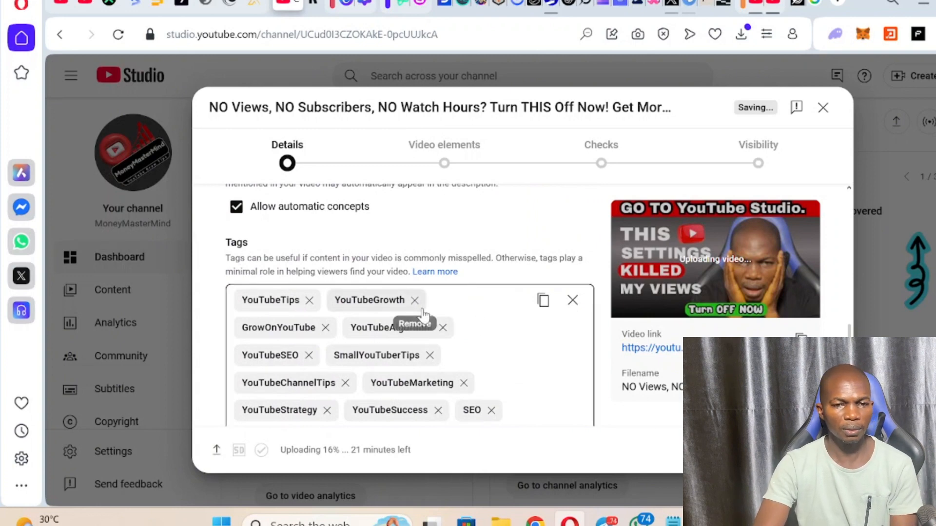
{"action": "left_click_drag", "start_coordinate": [247, 307], "coordinate": [349, 317]}
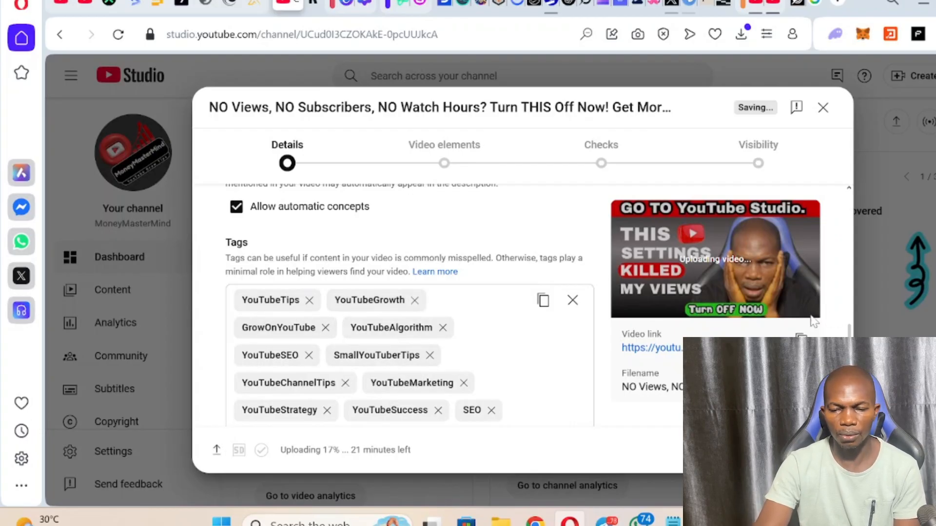
{"action": "type", "text": "YouTubeForBeginners, StartAYouTubeChannel, NewYouTuberGuide, moneymastermind03"}
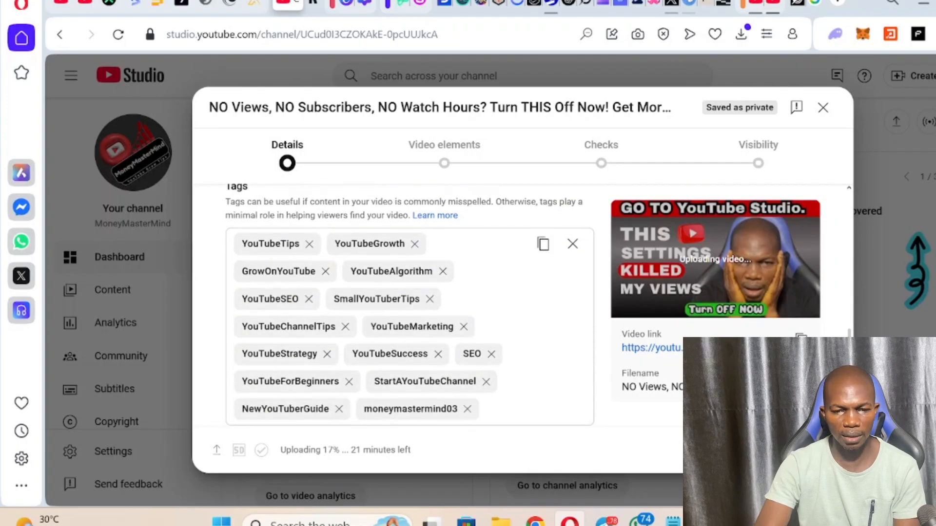
Turn off "Publish to subscriptions feed and notify subscribers" for this video
{"action": "scroll", "coordinate": [410, 305], "scroll_direction": "down", "scroll_amount": 5}
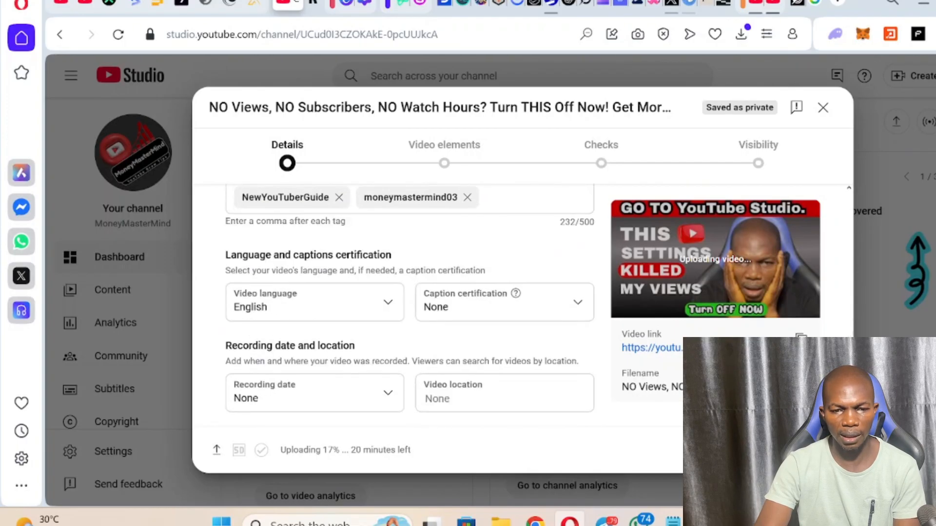
{"action": "scroll", "coordinate": [410, 305], "scroll_direction": "down", "scroll_amount": 3}
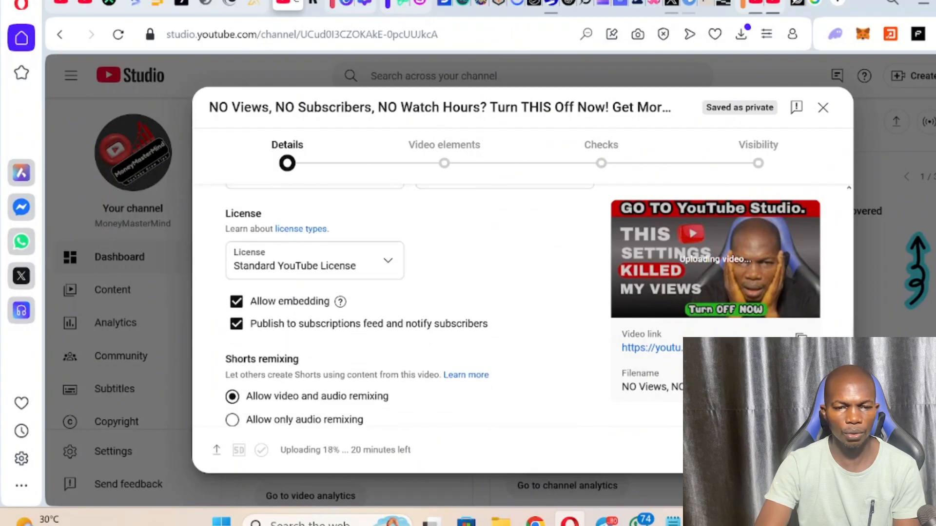
{"action": "left_click", "coordinate": [236, 325]}
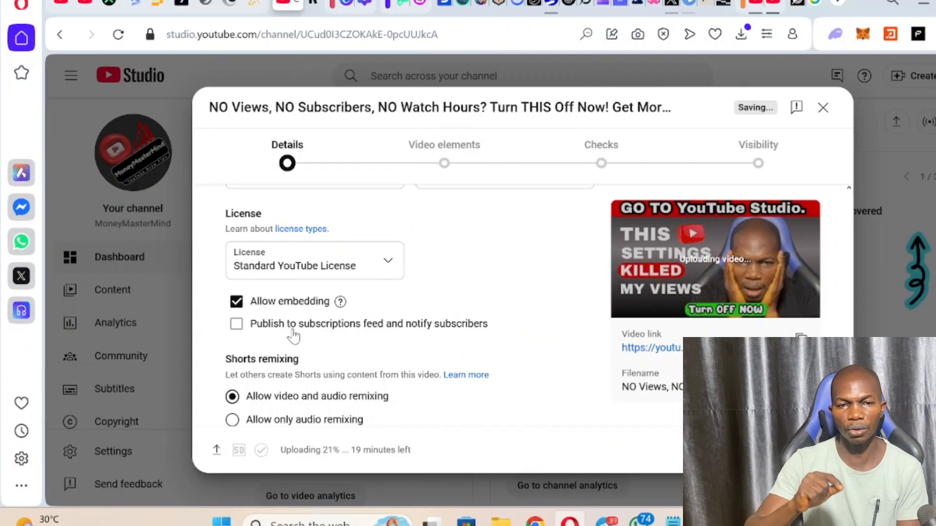
{"action": "scroll", "coordinate": [293, 336], "scroll_direction": "up", "scroll_amount": 15}
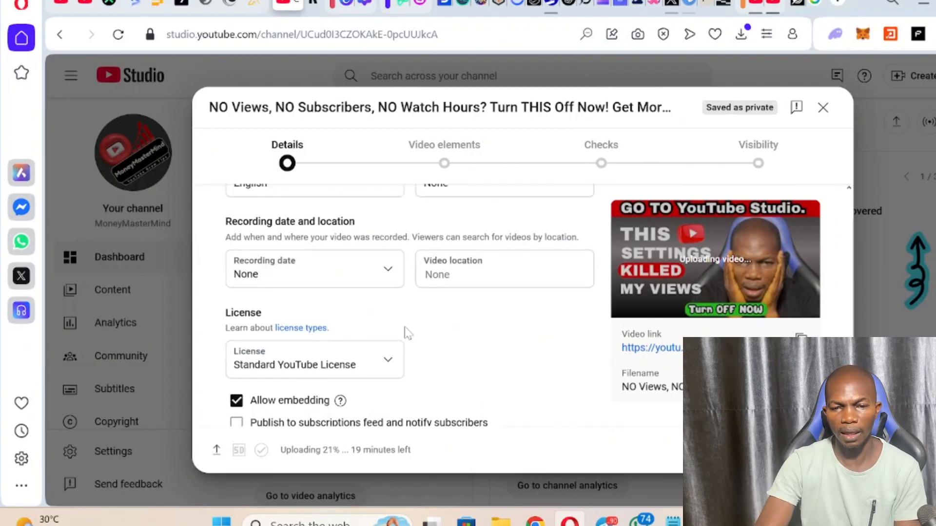
{"action": "scroll", "coordinate": [407, 334], "scroll_direction": "up", "scroll_amount": 3}
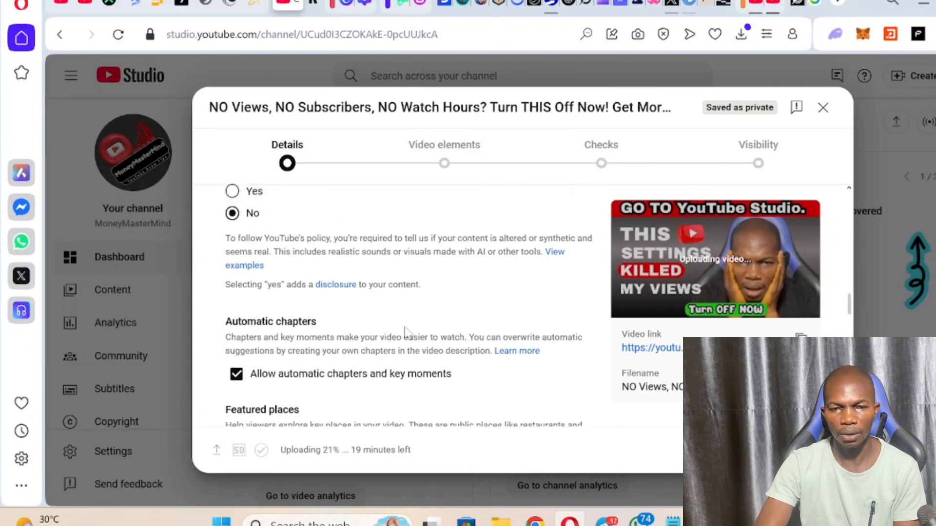
Go to the Video elements stage and add an end screen imported from the latest video
{"action": "left_click", "coordinate": [445, 167]}
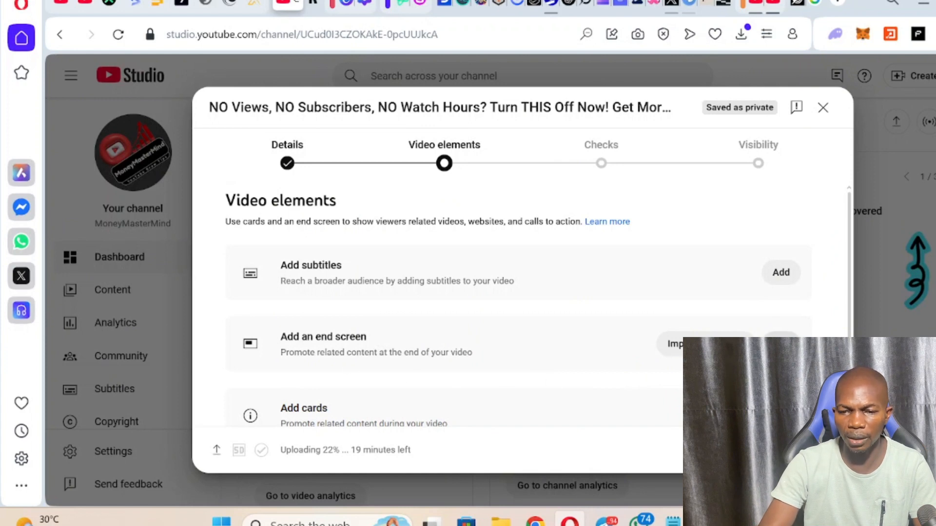
{"action": "left_click", "coordinate": [781, 344]}
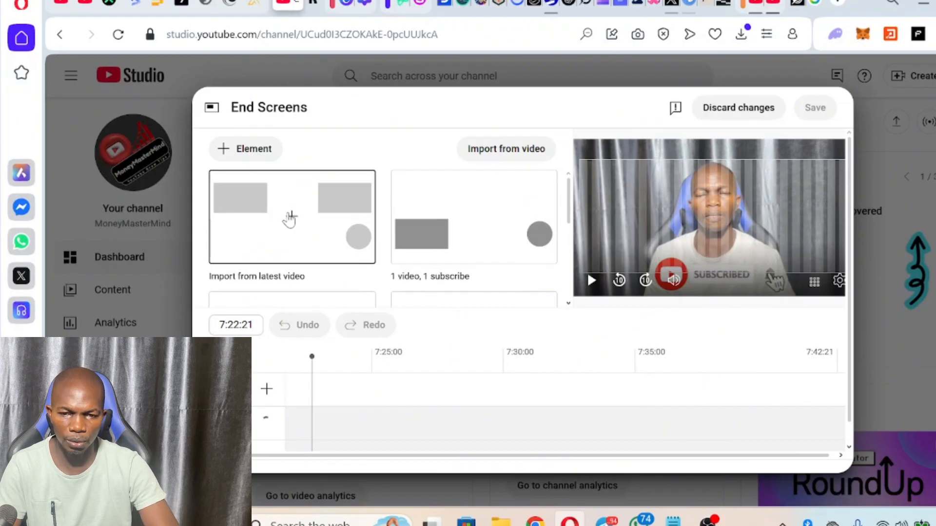
{"action": "left_click", "coordinate": [290, 220]}
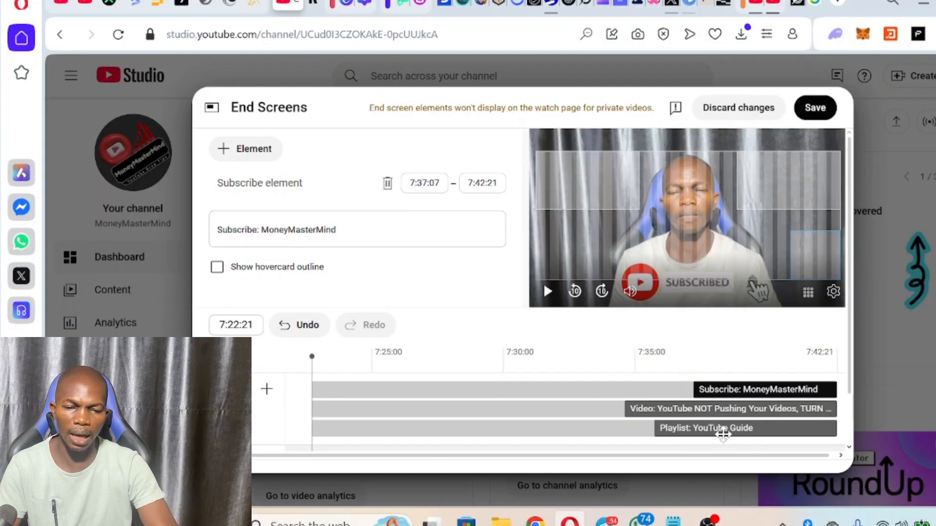
Set the end screen's video element to the specific video "YouTube NOT Pushing Your Videos, TURN ON This Secret Setting in YouTube Studio!" and save the end screen
{"action": "left_click", "coordinate": [697, 409]}
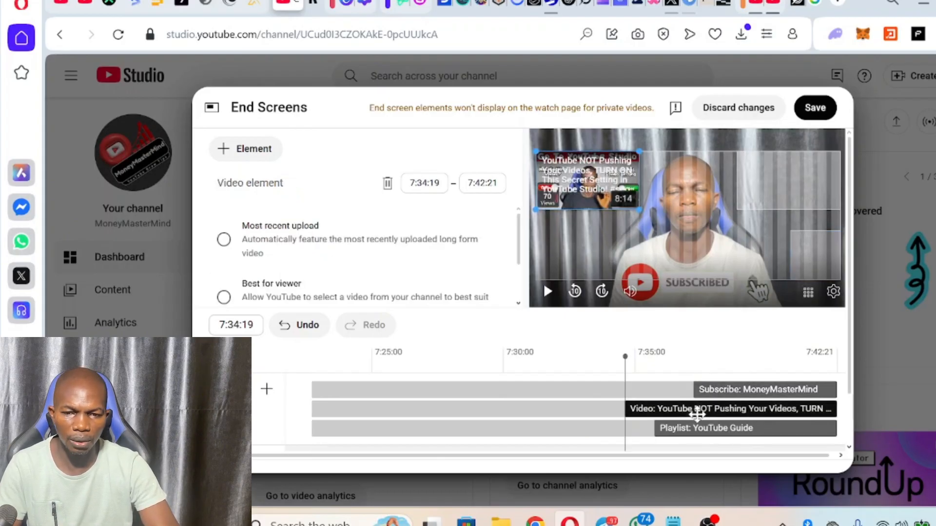
{"action": "scroll", "coordinate": [518, 250], "scroll_direction": "down", "scroll_amount": 3}
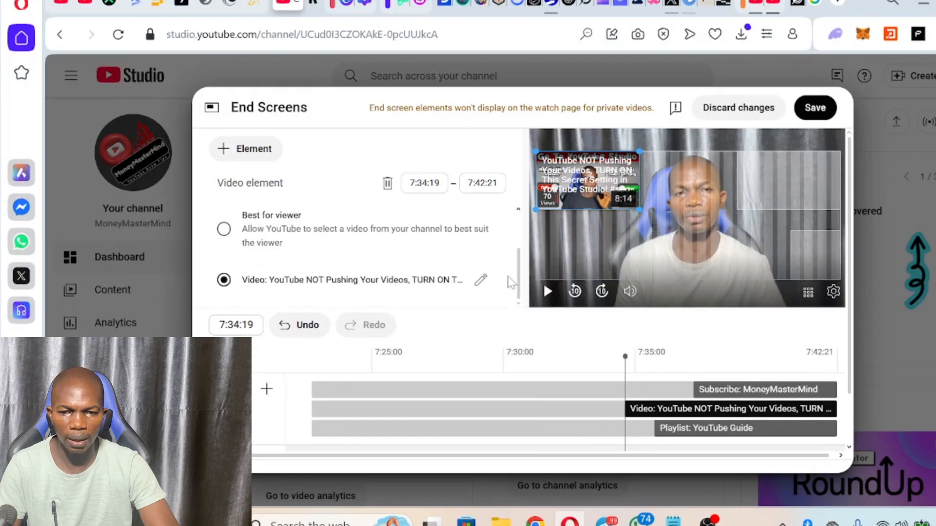
{"action": "left_click", "coordinate": [417, 286]}
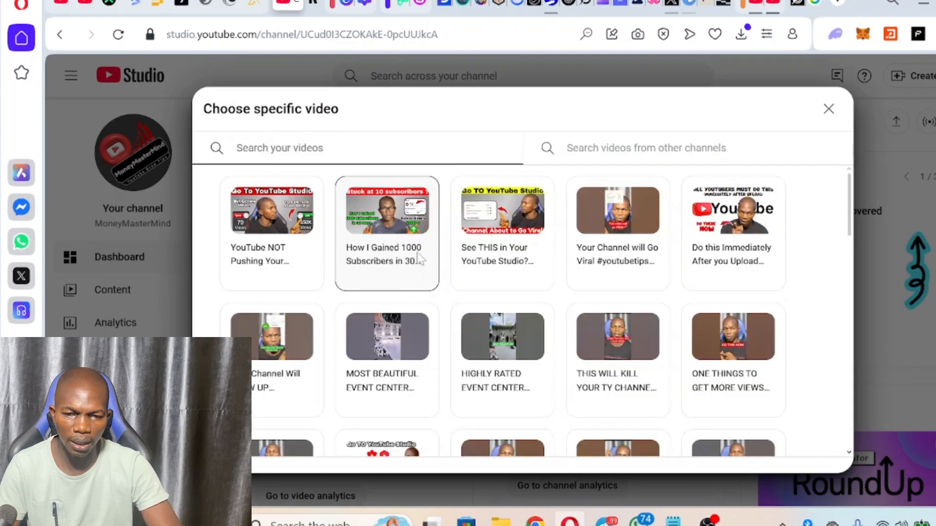
{"action": "left_click", "coordinate": [271, 239]}
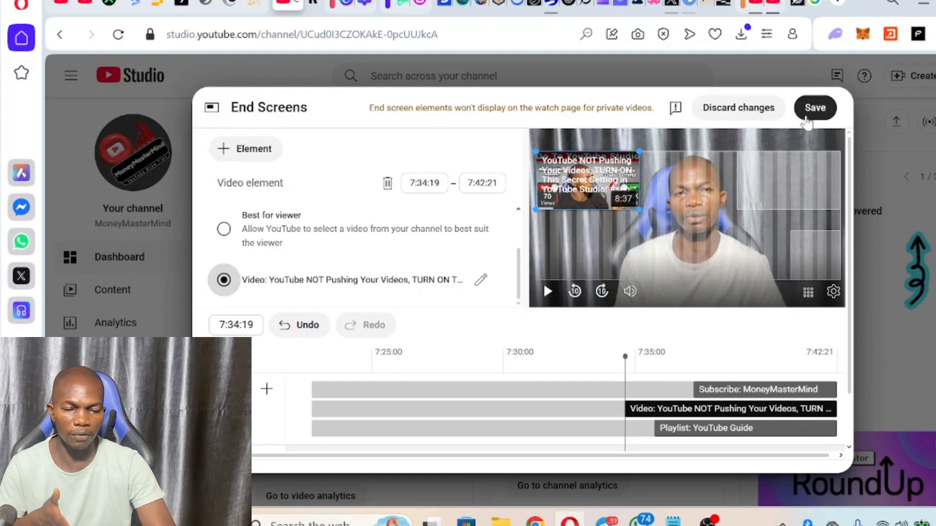
{"action": "left_click", "coordinate": [813, 111]}
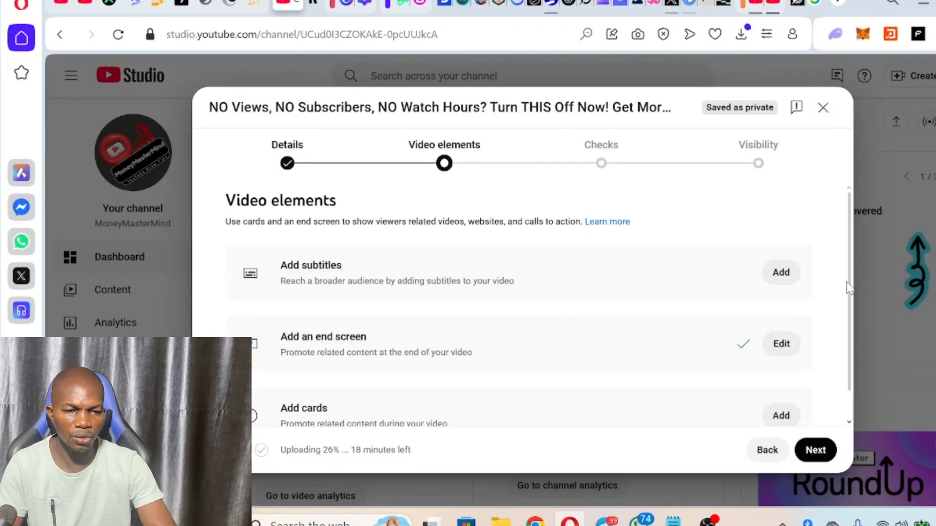
Start adding cards and place a video card at 0:18:13 for the channel's "UPDATES: If YouTube is not Recommending your Vid..." video
{"action": "scroll", "coordinate": [847, 324], "scroll_direction": "down", "scroll_amount": 1}
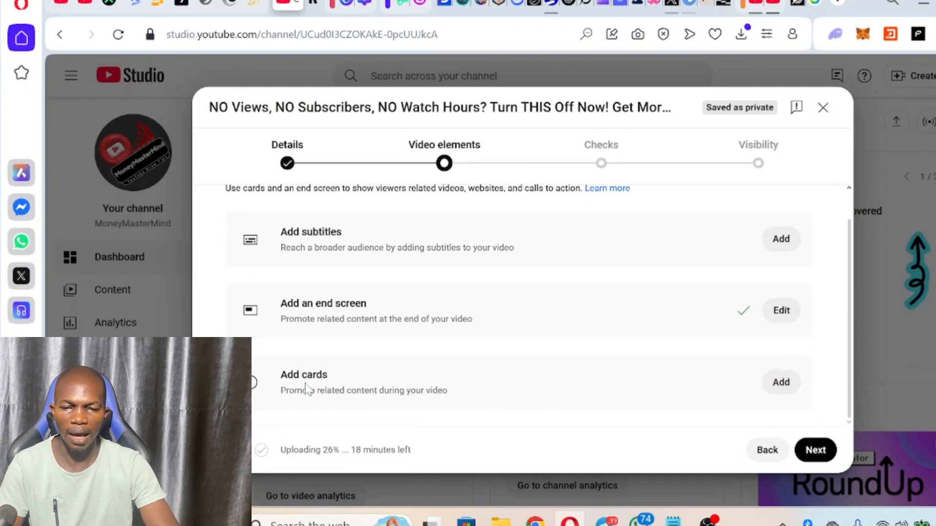
{"action": "left_click", "coordinate": [781, 382]}
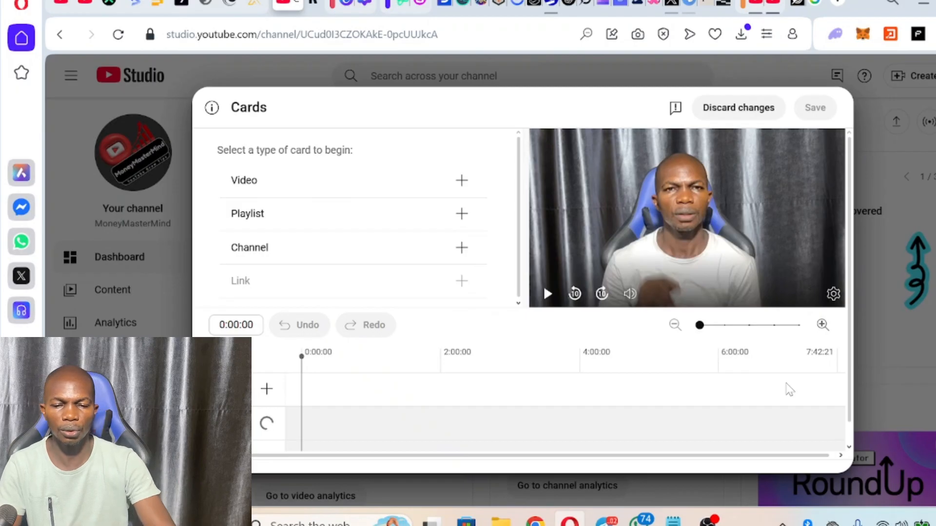
{"action": "left_click_drag", "start_coordinate": [302, 356], "coordinate": [323, 361]}
{"action": "left_click", "coordinate": [463, 182]}
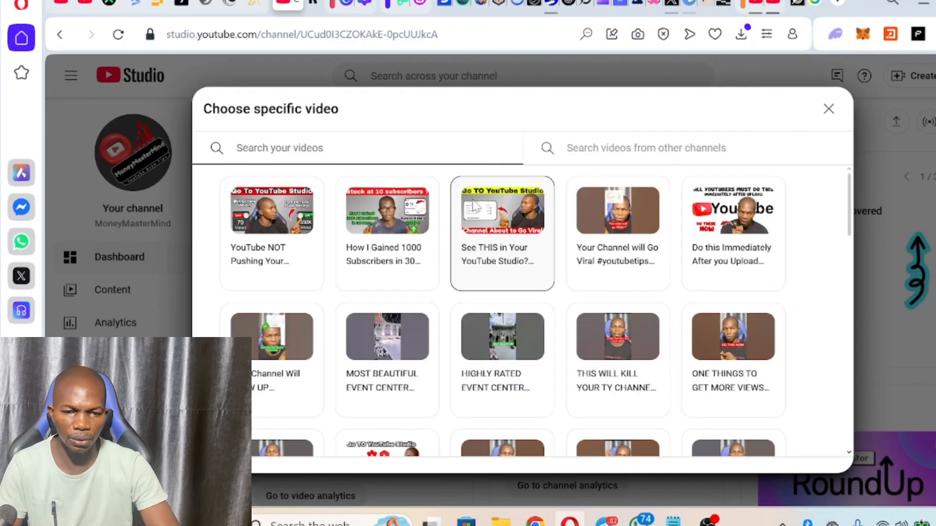
{"action": "left_click_drag", "start_coordinate": [850, 210], "coordinate": [853, 244]}
{"action": "scroll", "coordinate": [853, 247], "scroll_direction": "down", "scroll_amount": 1}
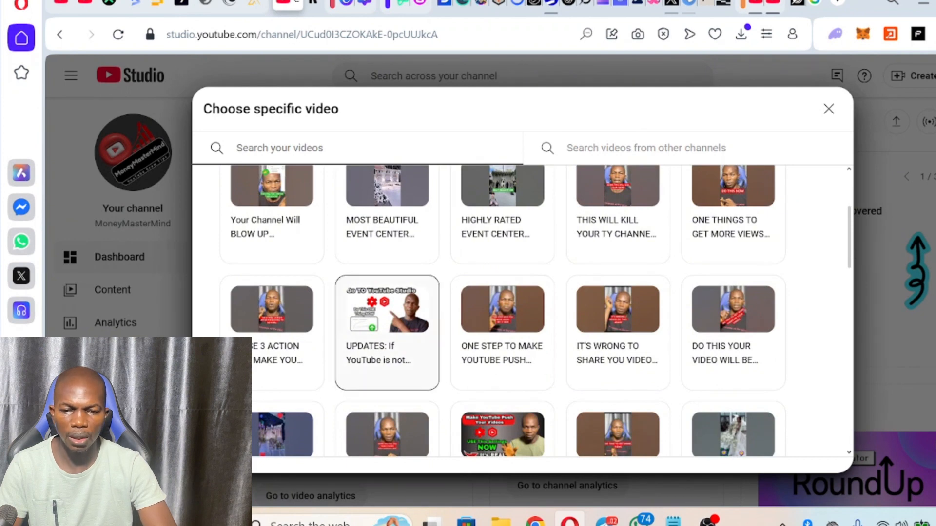
{"action": "left_click", "coordinate": [378, 355]}
Add a second video card at 1:34:20 linking to "Do this Immediately After you Upload your Videos"
{"action": "left_click", "coordinate": [412, 383]}
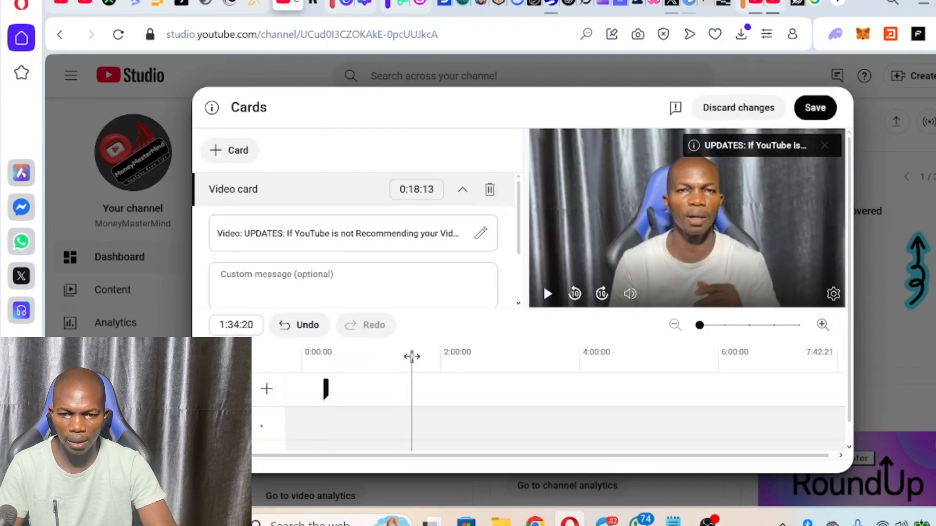
{"action": "left_click", "coordinate": [238, 150]}
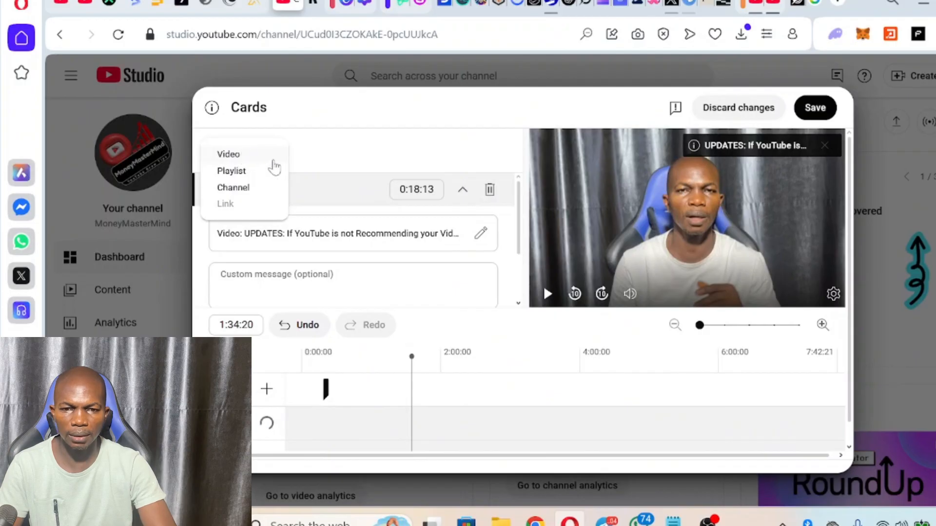
{"action": "left_click", "coordinate": [225, 154]}
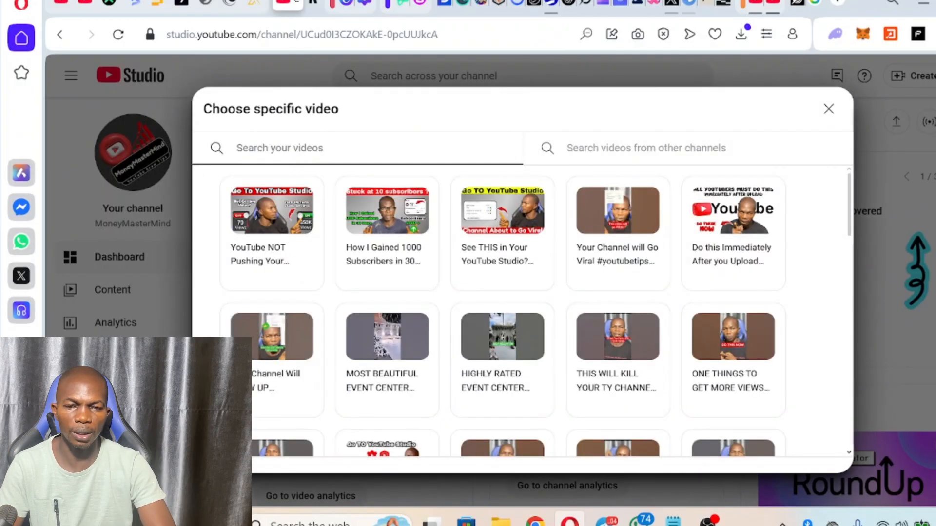
{"action": "left_click", "coordinate": [733, 221]}
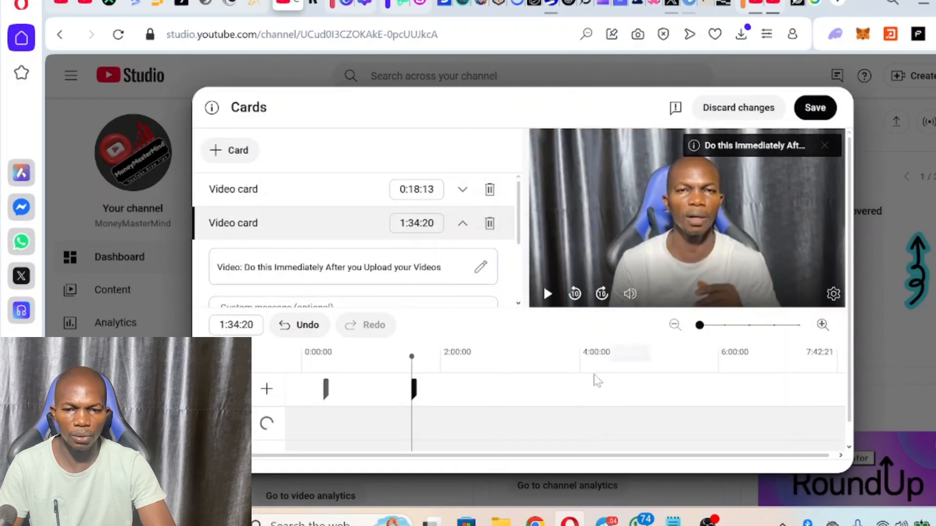
Add a playlist card at 3:05:23 that links to the YouTube Guide playlist
{"action": "left_click", "coordinate": [517, 379]}
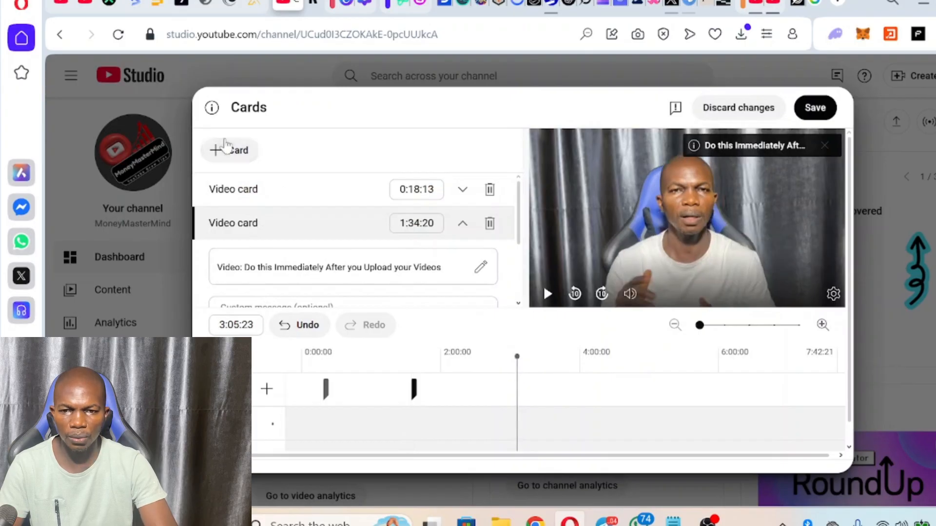
{"action": "left_click", "coordinate": [228, 150]}
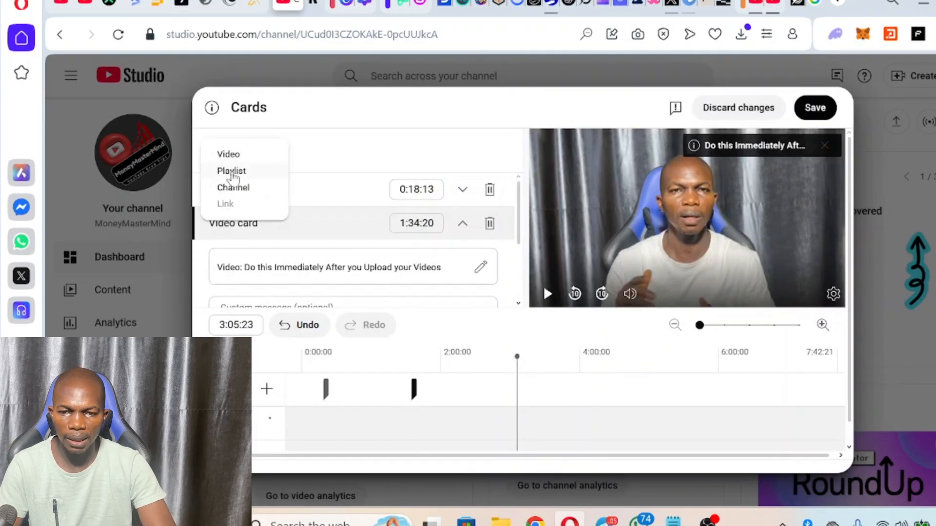
{"action": "left_click", "coordinate": [233, 171]}
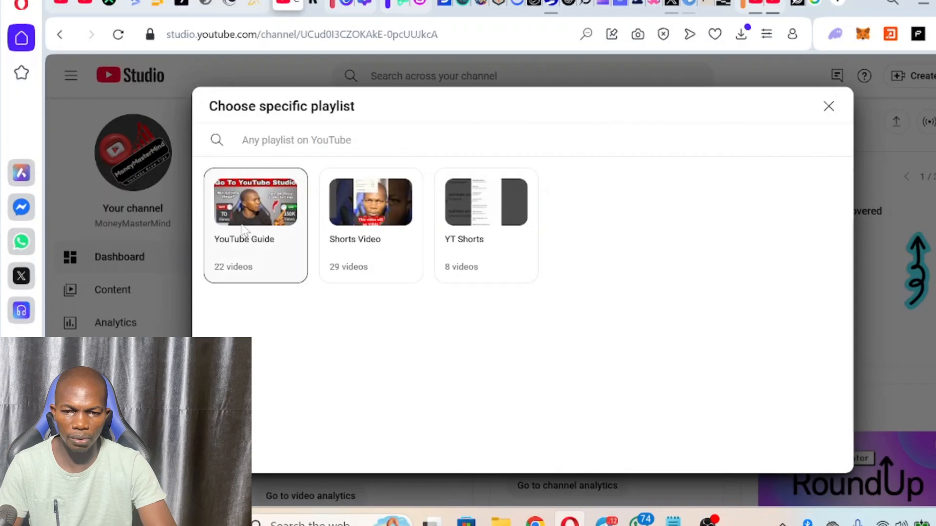
{"action": "left_click", "coordinate": [242, 244]}
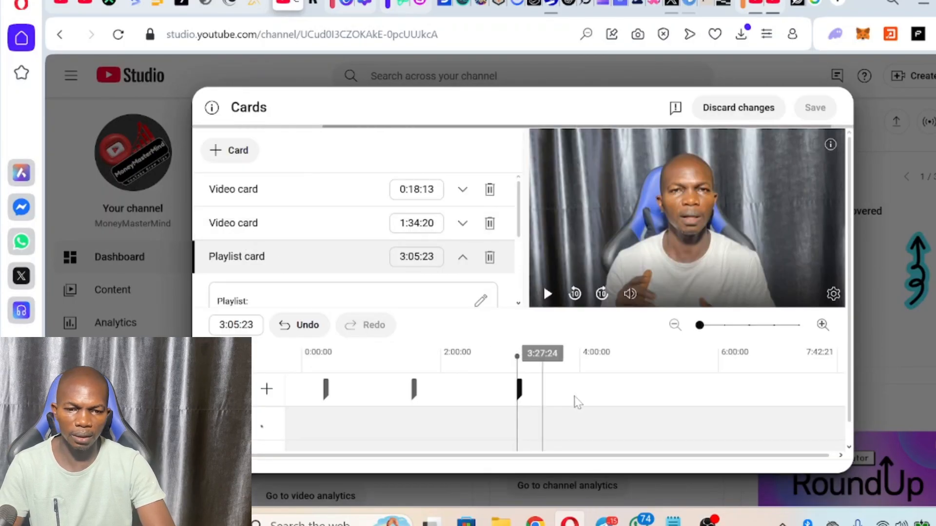
Add a channel card at 4:22:18 for the MoneyMasterMind channel, found by searching for moneymastermind03
{"action": "left_click", "coordinate": [607, 378]}
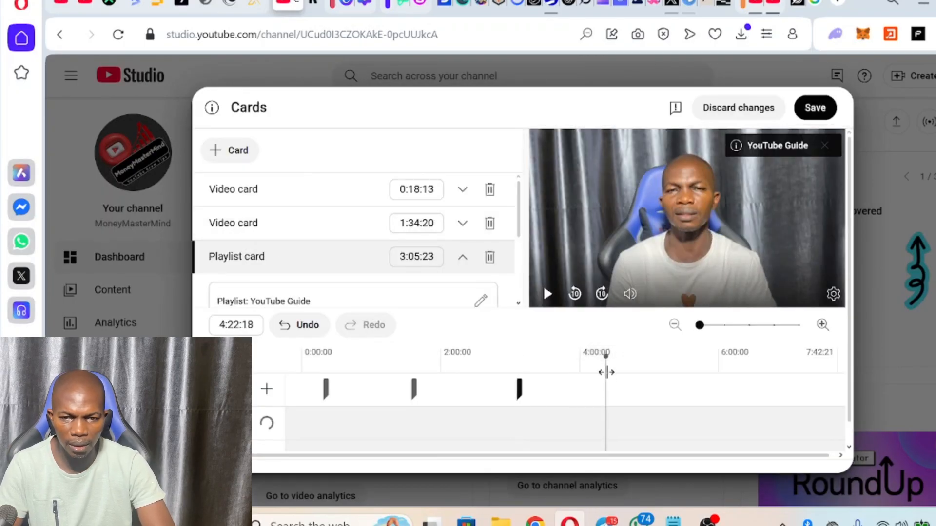
{"action": "left_click", "coordinate": [244, 155]}
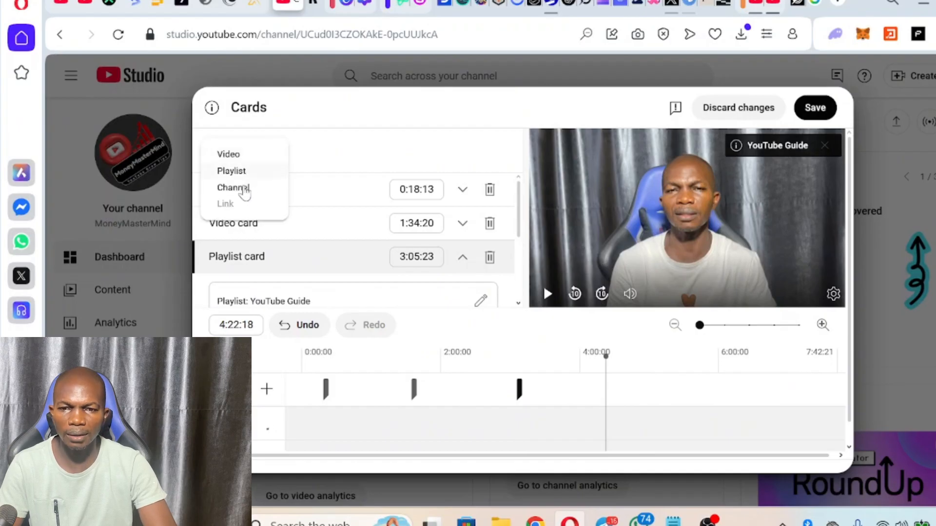
{"action": "left_click", "coordinate": [239, 190]}
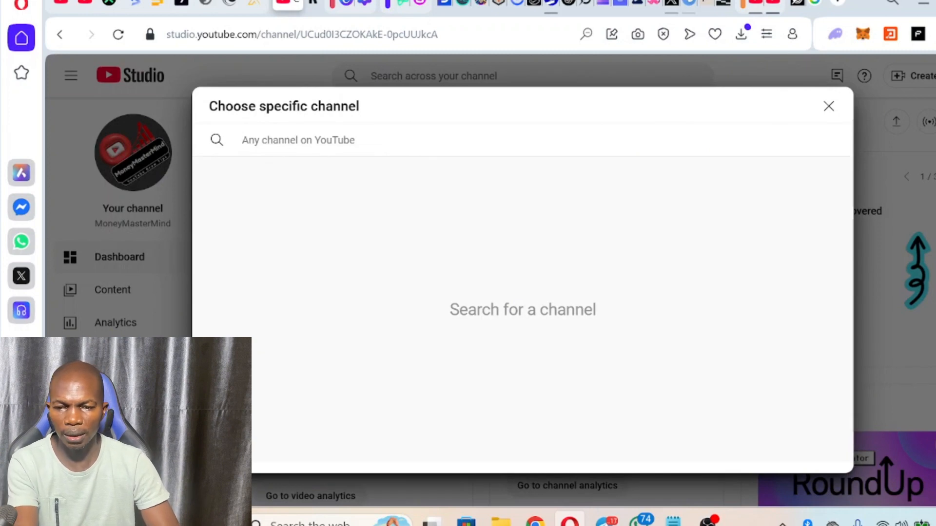
{"action": "type", "text": "moneymastermind03"}
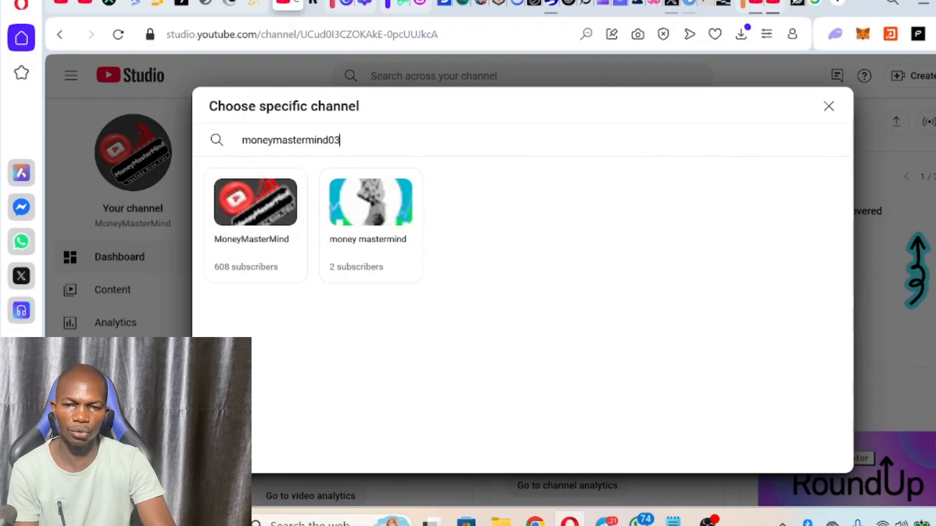
{"action": "left_click", "coordinate": [247, 227]}
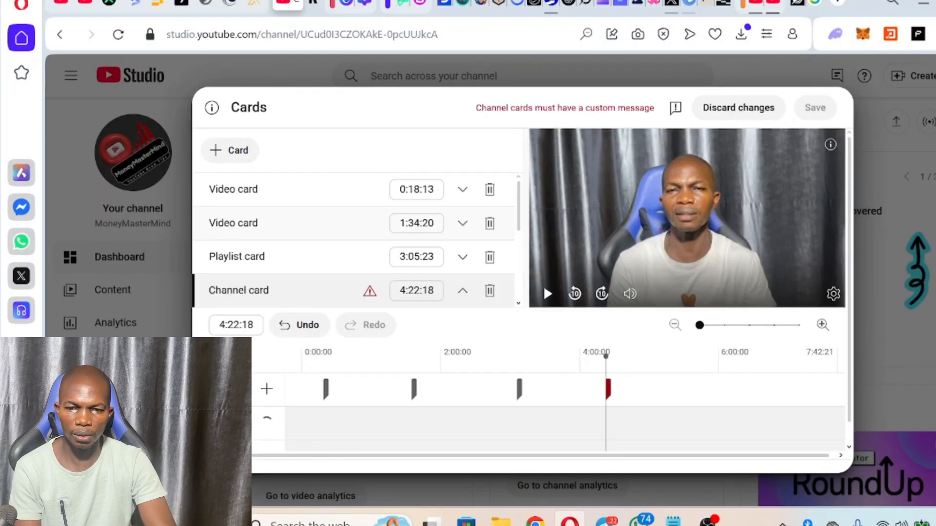
Give the channel card the custom message "For More Tips" and teaser text "Subscribe Now", and save the cards
{"action": "left_click_drag", "start_coordinate": [522, 229], "coordinate": [523, 258]}
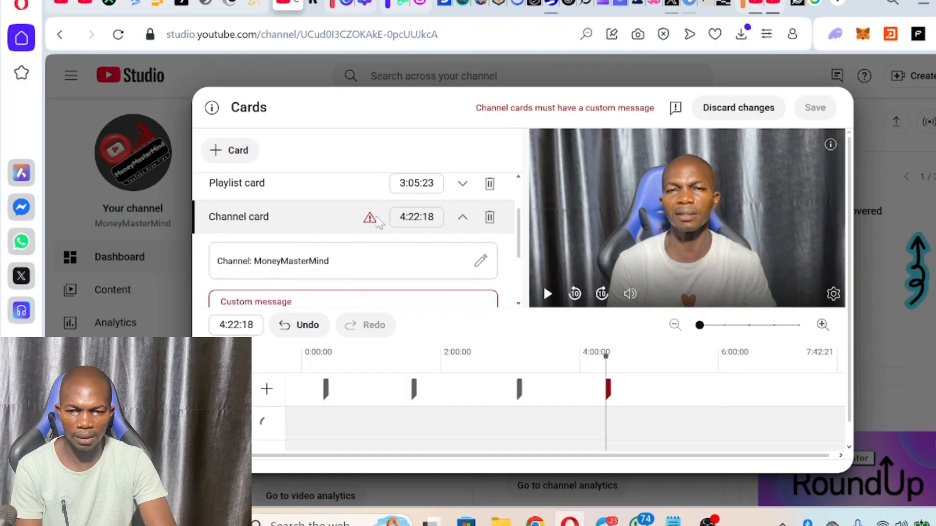
{"action": "mouse_move", "coordinate": [377, 222]}
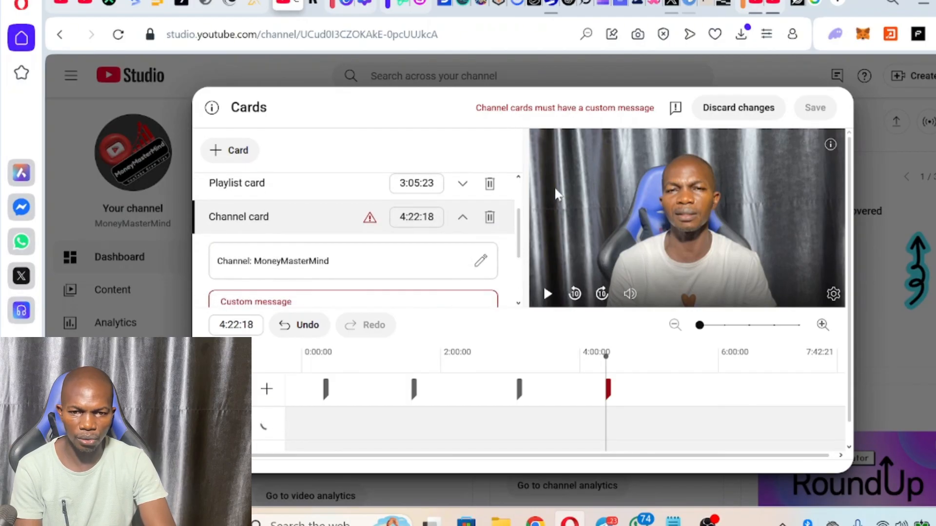
{"action": "left_click_drag", "start_coordinate": [519, 246], "coordinate": [520, 275]}
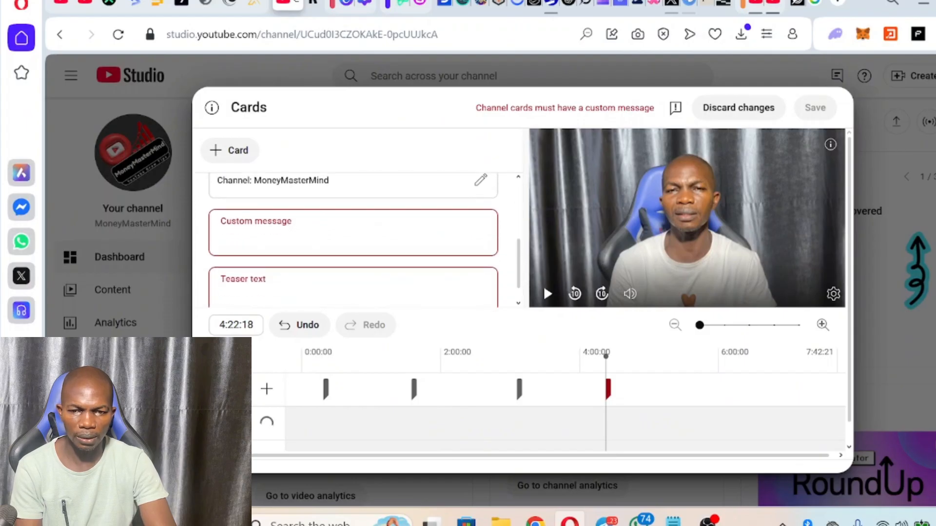
{"action": "left_click", "coordinate": [350, 236]}
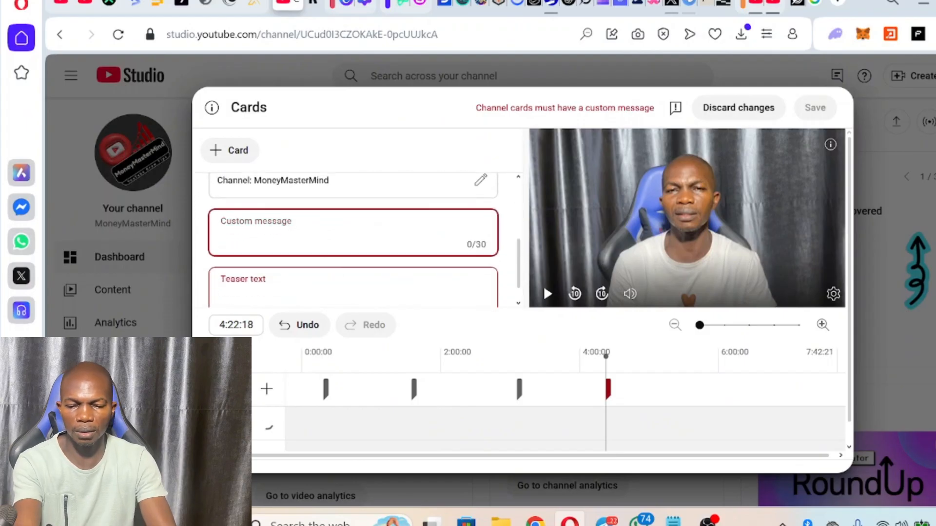
{"action": "type", "text": "For More Tips"}
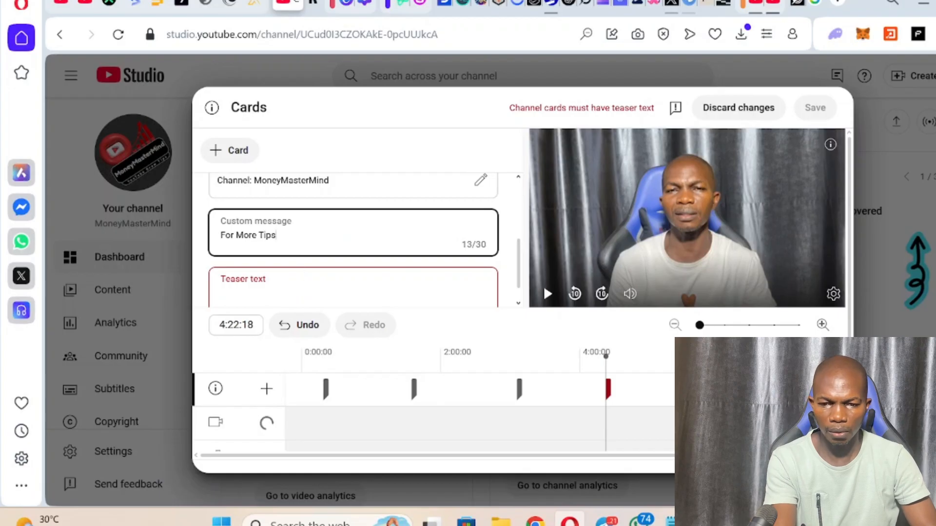
{"action": "left_click", "coordinate": [351, 292]}
{"action": "type", "text": "Subscribe Now"}
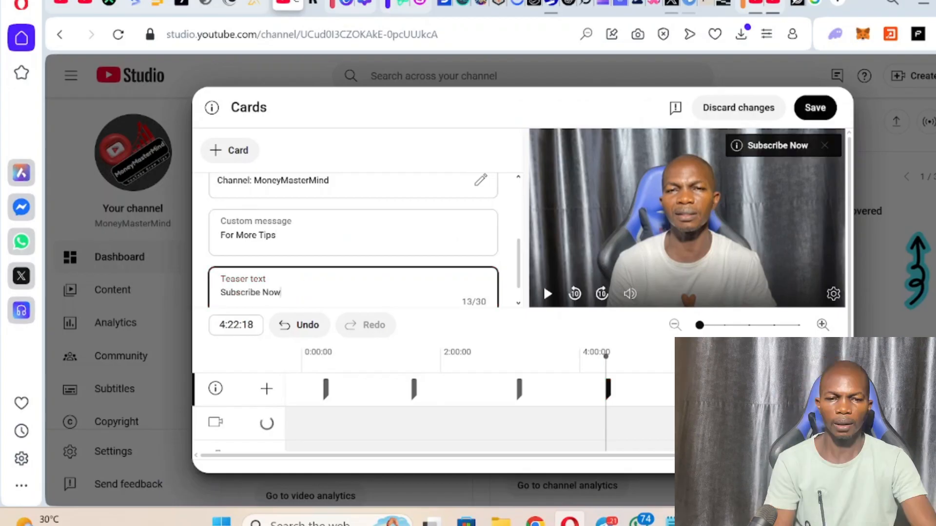
{"action": "scroll", "coordinate": [296, 270], "scroll_direction": "up", "scroll_amount": 3}
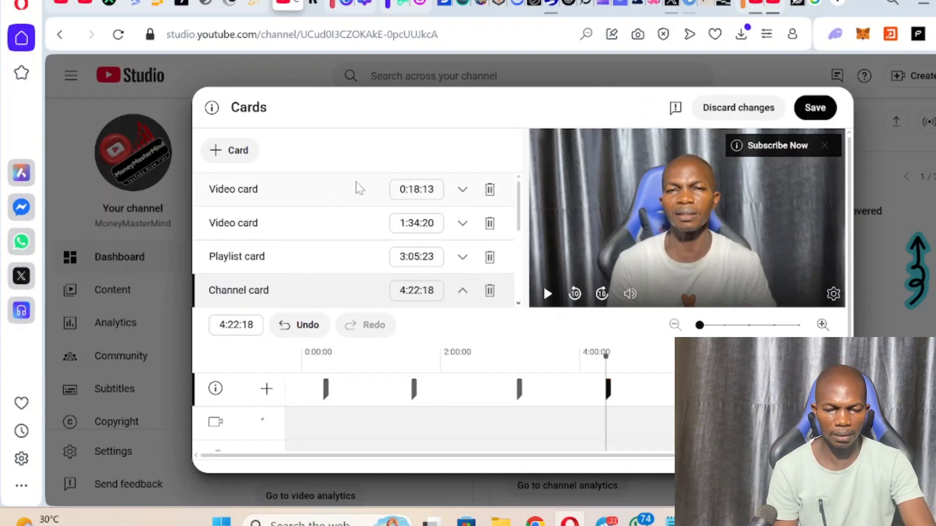
{"action": "scroll", "coordinate": [309, 247], "scroll_direction": "down", "scroll_amount": 3}
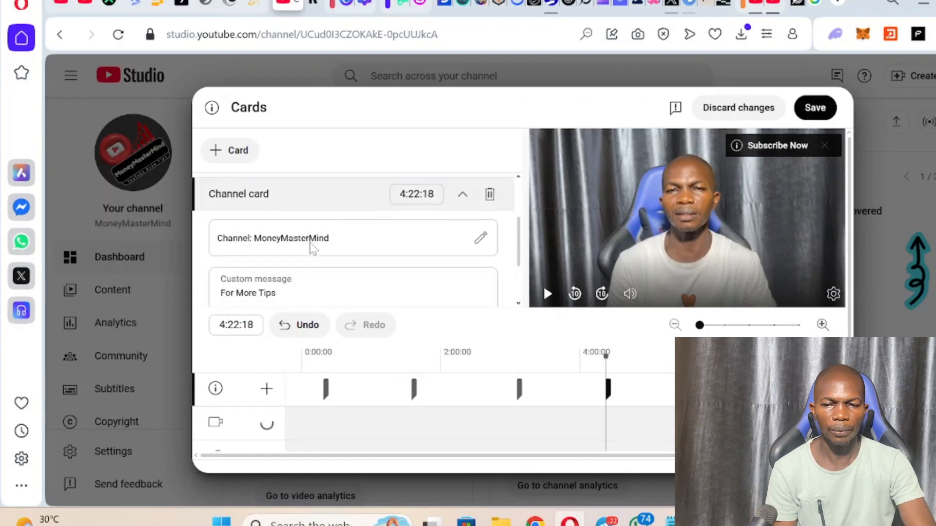
{"action": "left_click", "coordinate": [824, 115]}
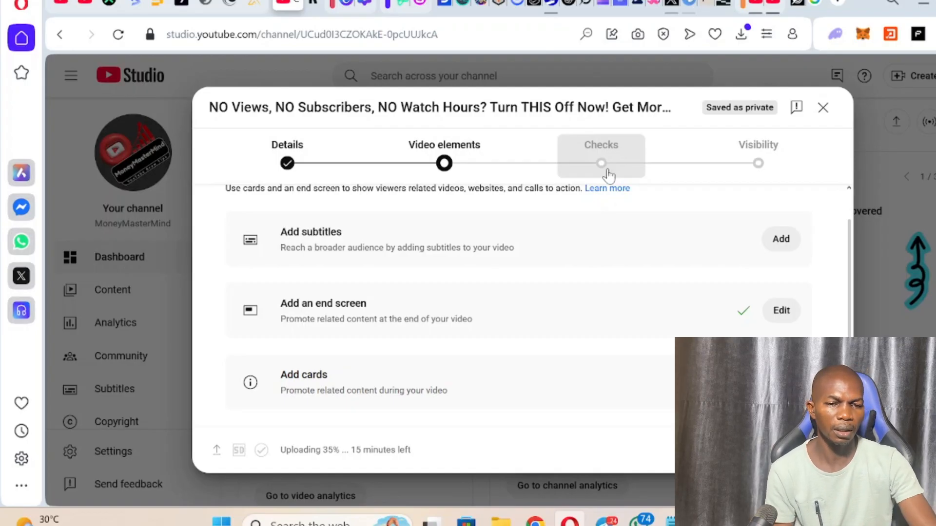
Go to the Visibility stage, try the Private option, and set the video's visibility to Unlisted
{"action": "left_click", "coordinate": [760, 183]}
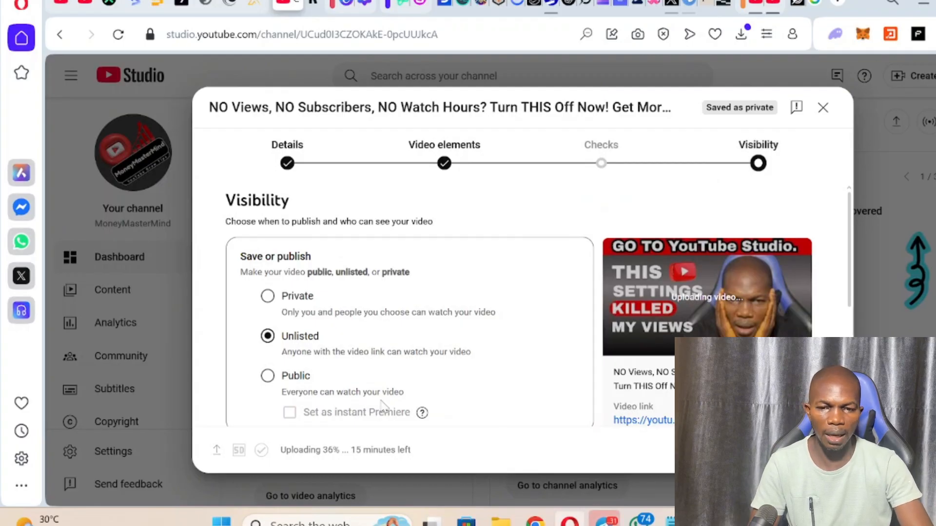
{"action": "scroll", "coordinate": [384, 368], "scroll_direction": "down", "scroll_amount": 1}
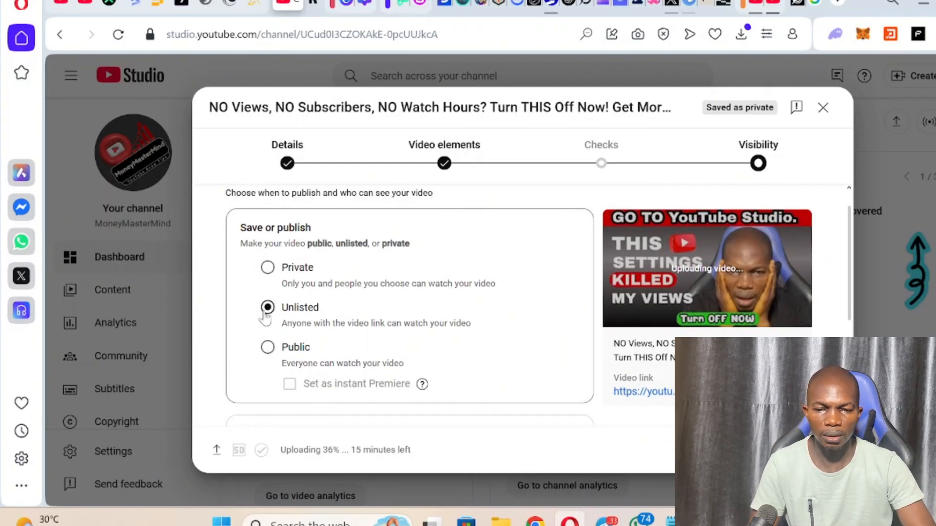
{"action": "left_click", "coordinate": [267, 267]}
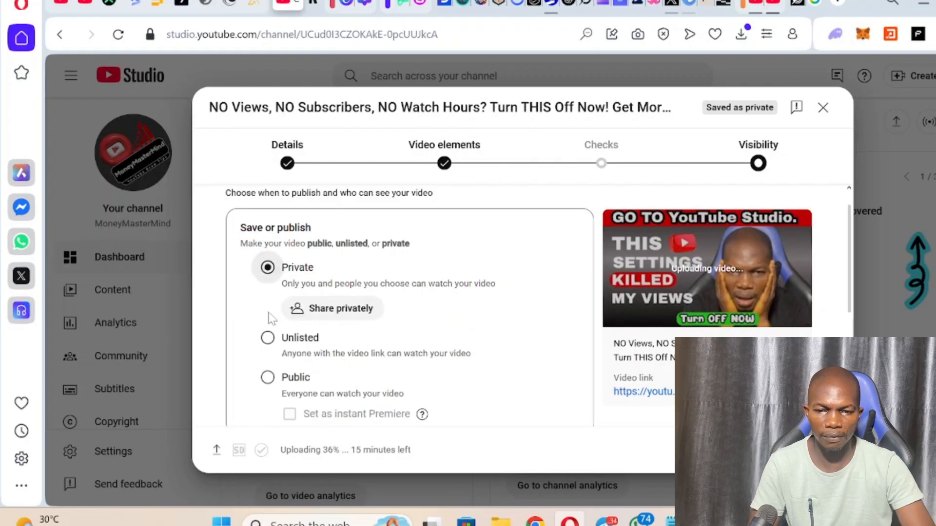
{"action": "left_click", "coordinate": [267, 344]}
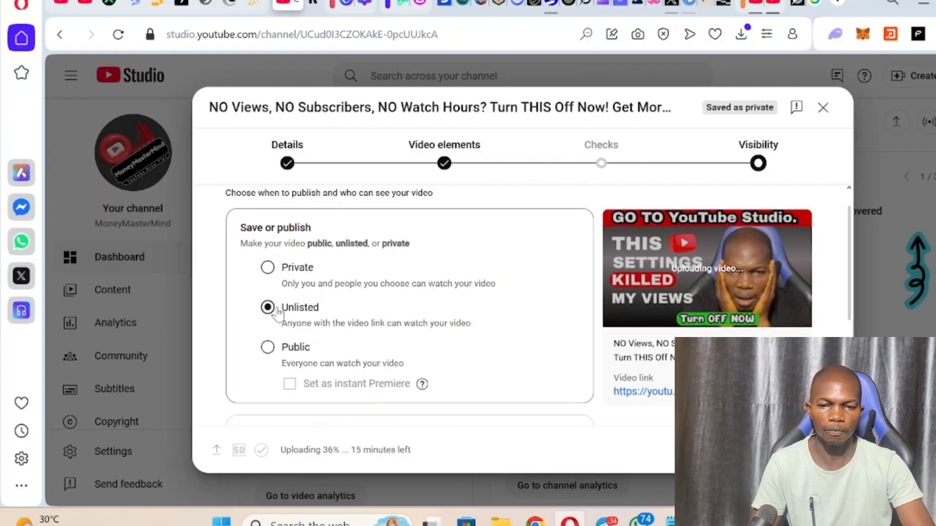